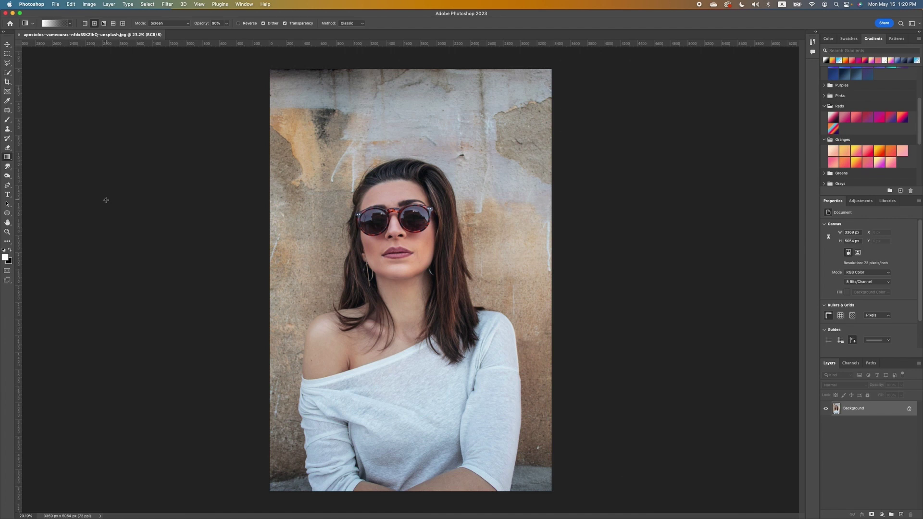
- Switch from the Paint Bucket to the Gradient Tool and unlock the Background layer into Layer 0
right_click(10, 159)
click(39, 164)
right_click(10, 159)
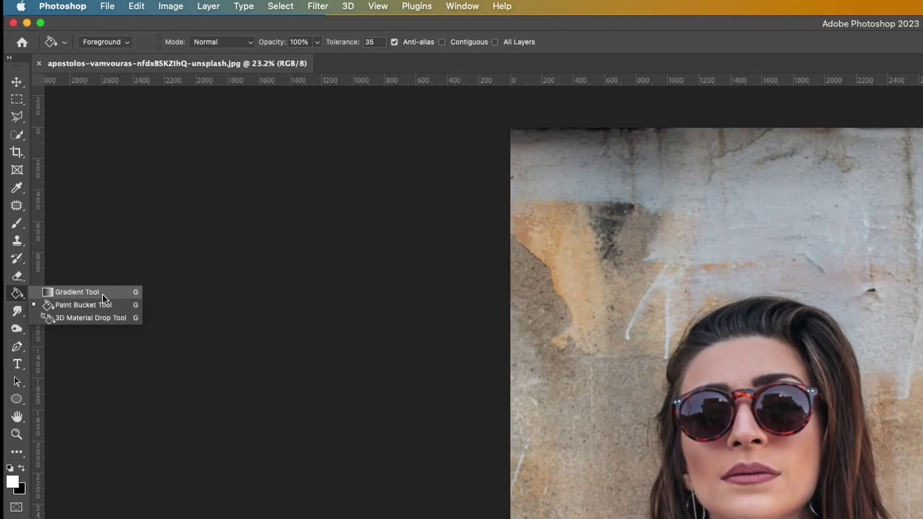
click(102, 293)
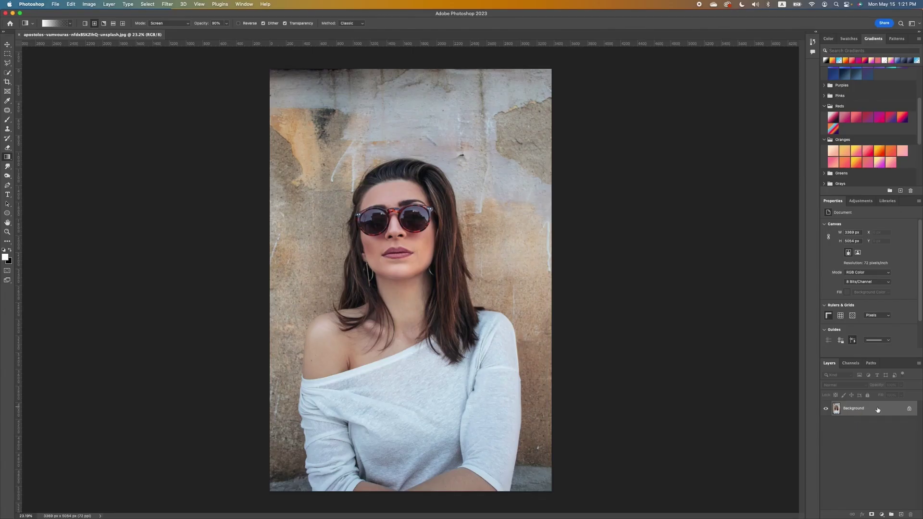
scroll(899, 308, down, 2)
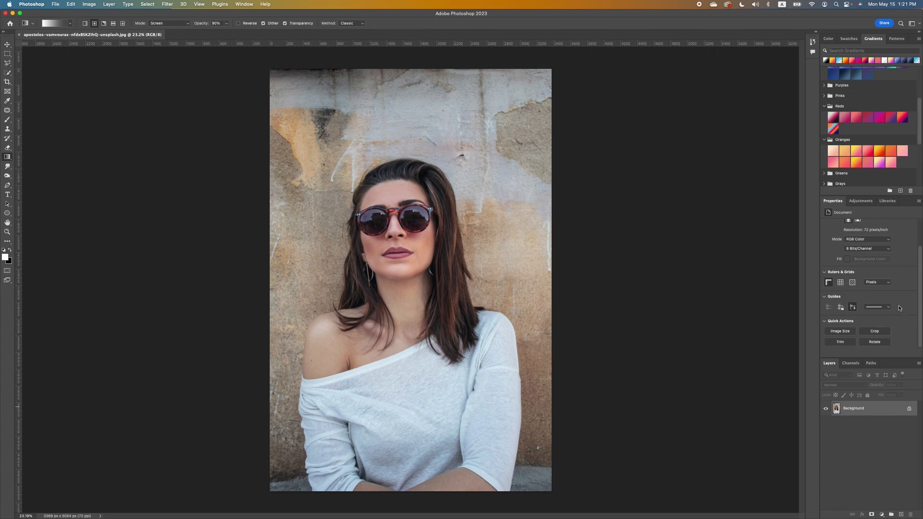
click(911, 409)
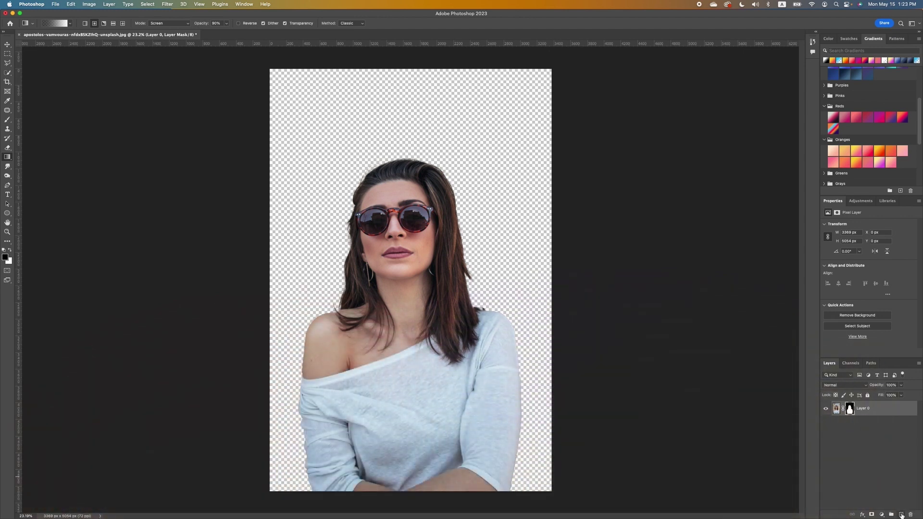
- Add Layer 1 with white as foreground, drag it below Layer 0, and rename it 'Background'
click(901, 514)
key(x)
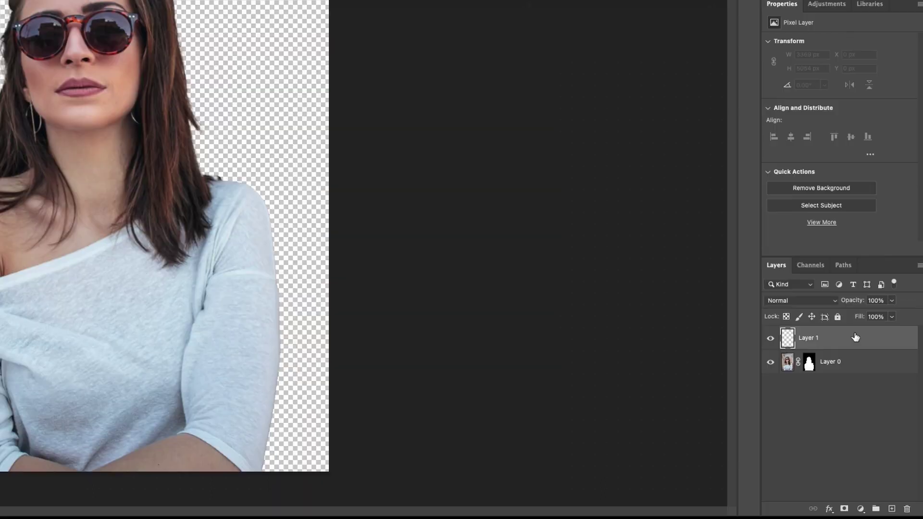
drag(878, 409, 873, 420)
drag(844, 352, 823, 380)
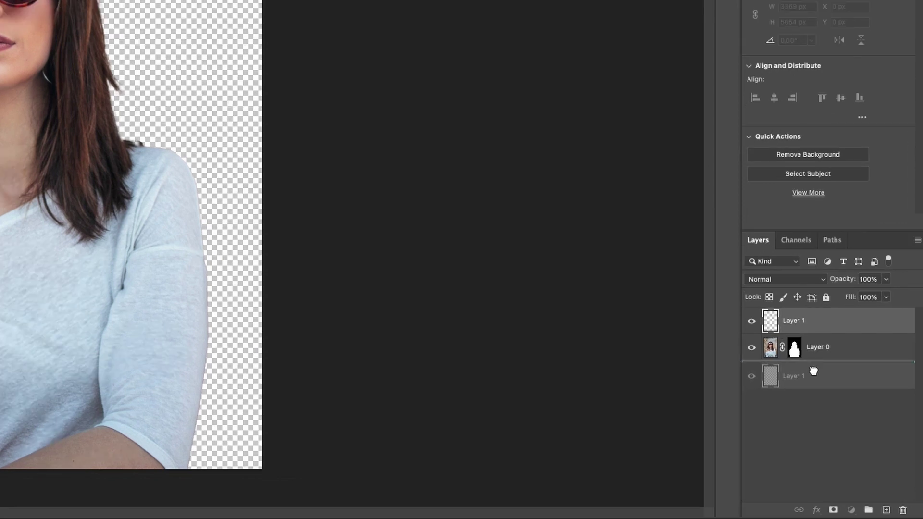
drag(813, 371, 815, 373)
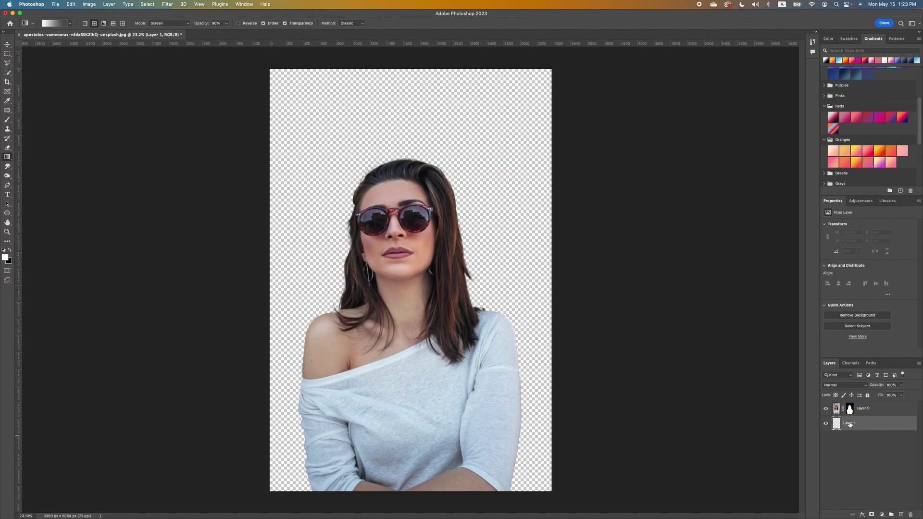
double_click(795, 346)
text(Background)
key(Return)
- Choose an Oranges gradient preset and drag it across the background layer
click(125, 40)
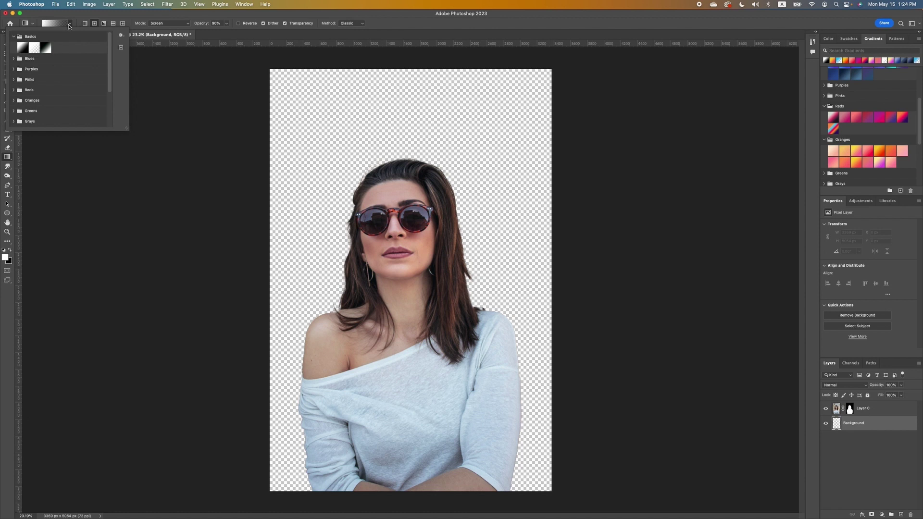
click(69, 113)
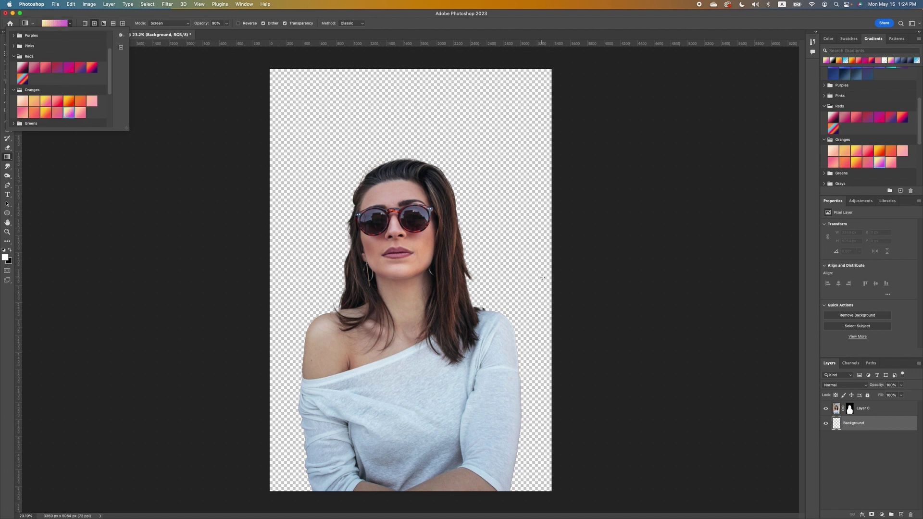
drag(548, 279, 280, 277)
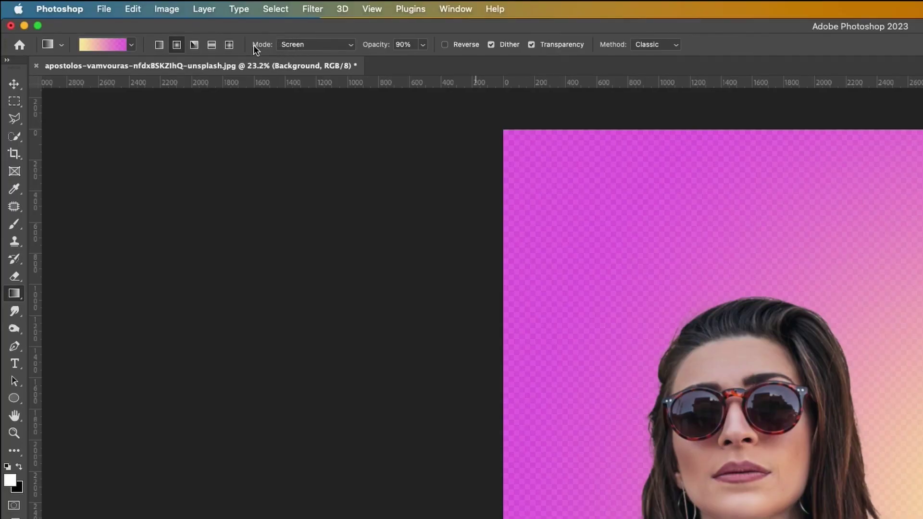
- Set the gradient mode to Normal and redraw a pink-to-yellow gradient across the canvas
click(348, 47)
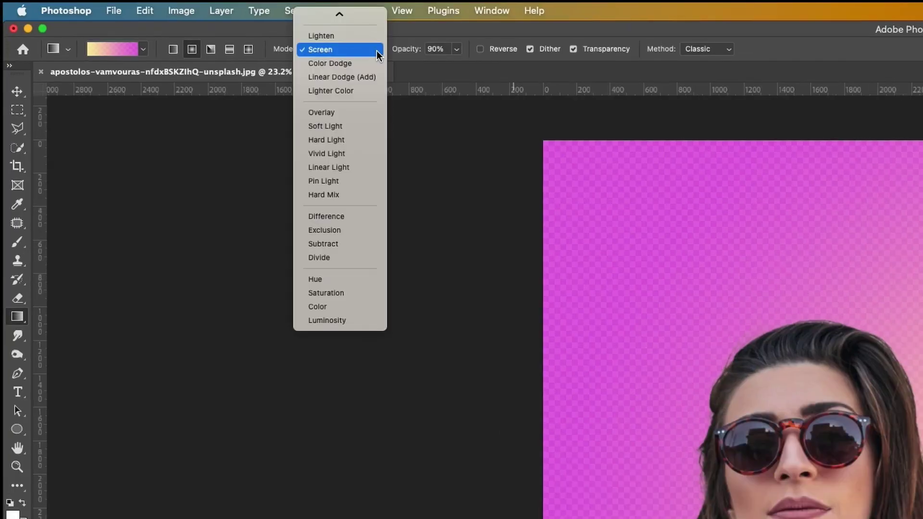
mouse_move(355, 14)
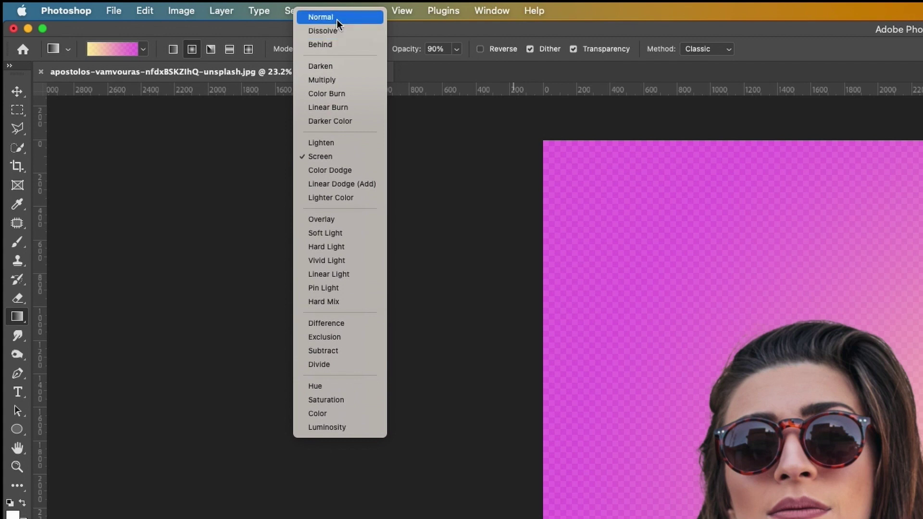
click(336, 19)
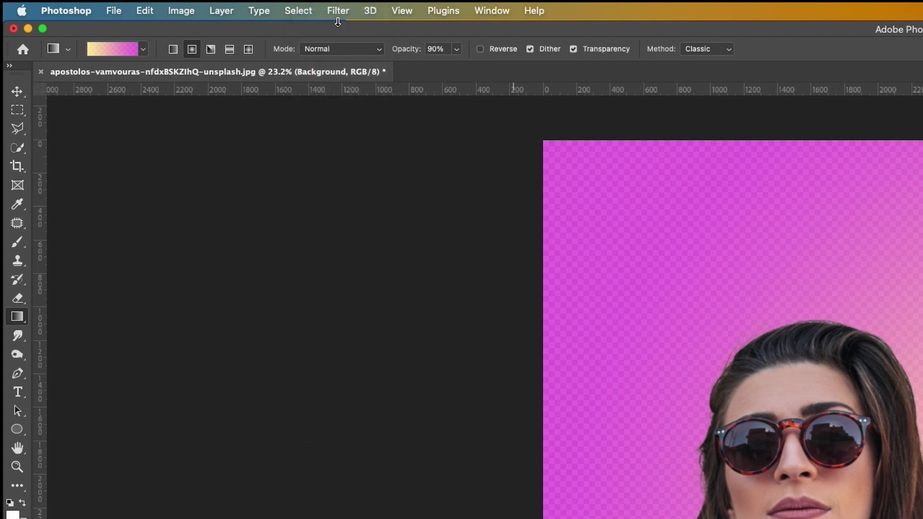
drag(551, 284, 275, 274)
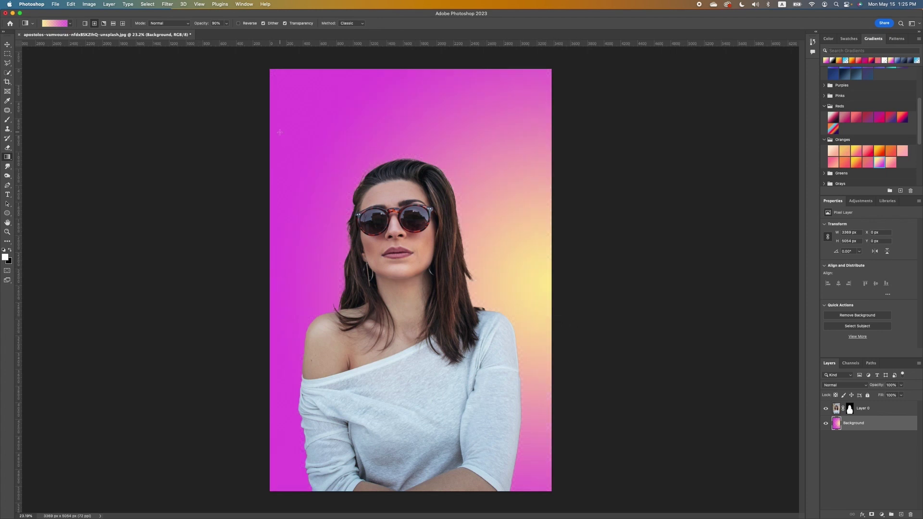
- Redraw a diagonal orange-yellow gradient, then toggle Gradient Fill 1's visibility off and on to compare
click(71, 23)
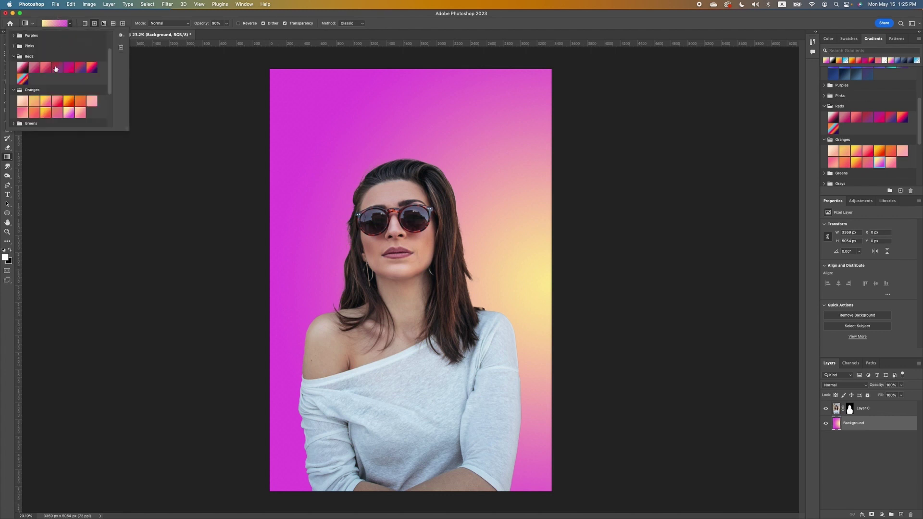
double_click(69, 101)
drag(539, 128, 250, 435)
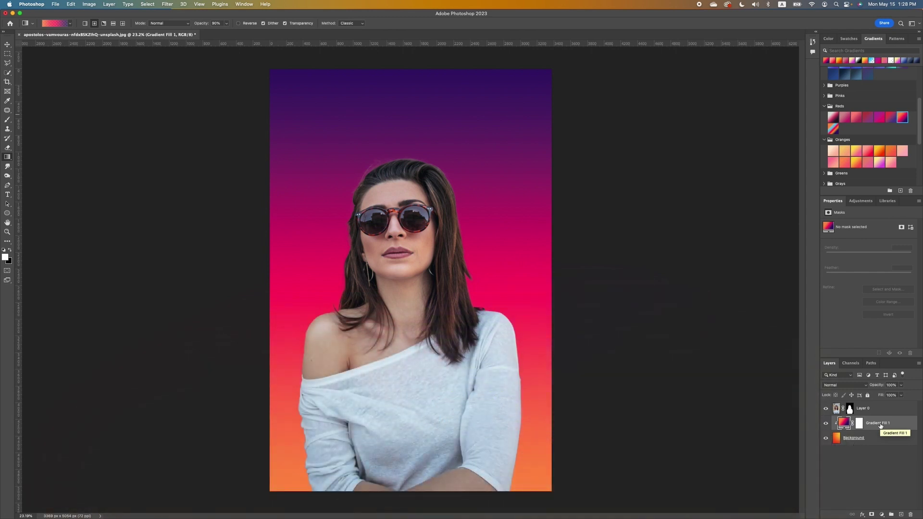
click(827, 424)
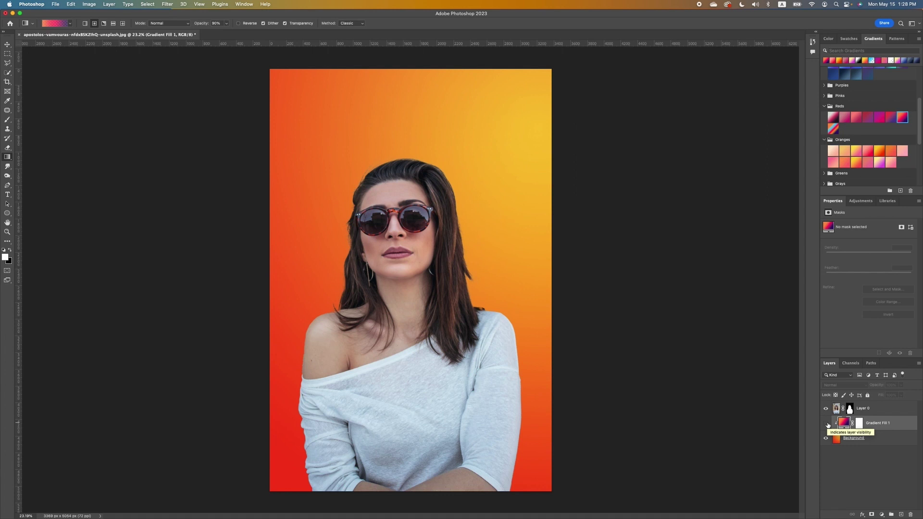
click(827, 424)
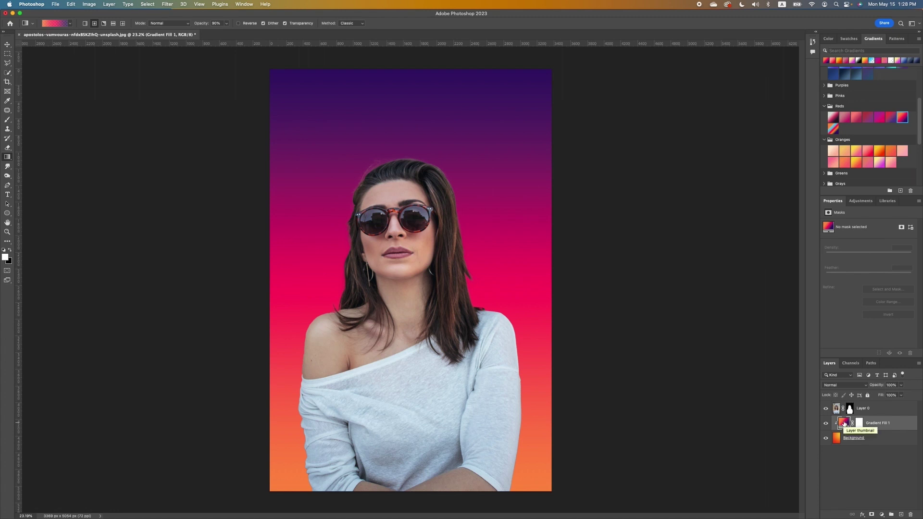
- Try several Blues presets on Gradient Fill 1, settling on a blue-to-purple gradient
scroll(875, 91, up, 4)
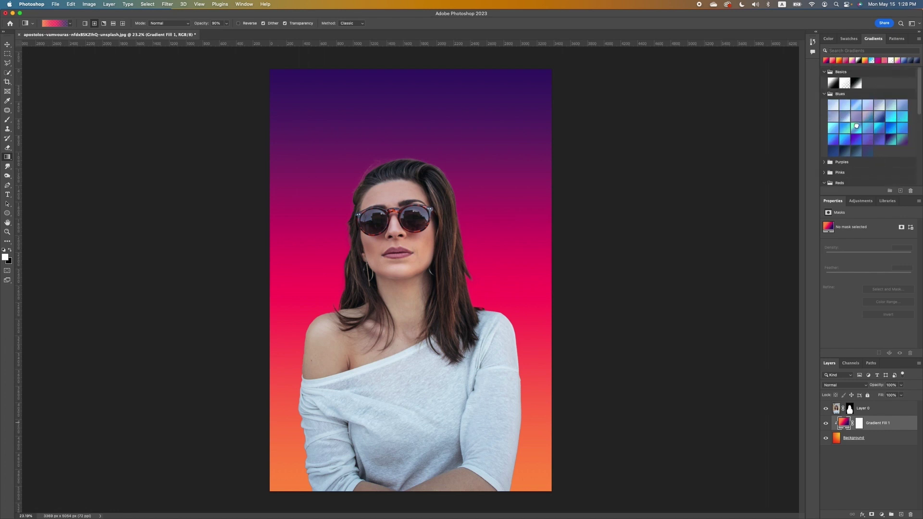
click(857, 127)
click(857, 139)
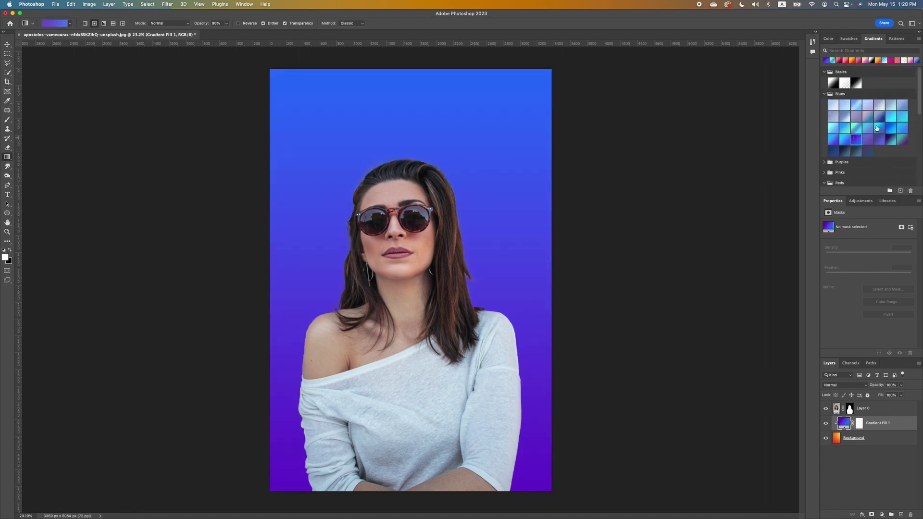
click(877, 128)
click(892, 120)
click(892, 128)
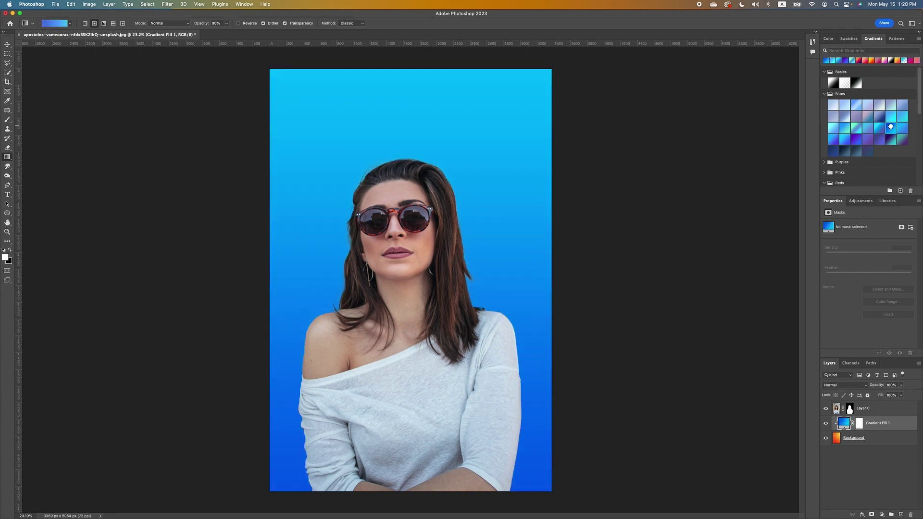
click(904, 129)
click(891, 139)
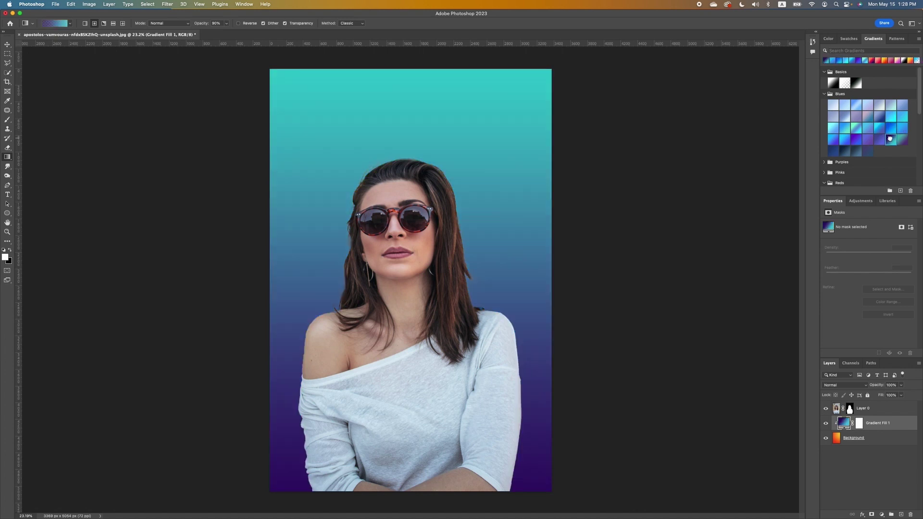
click(858, 144)
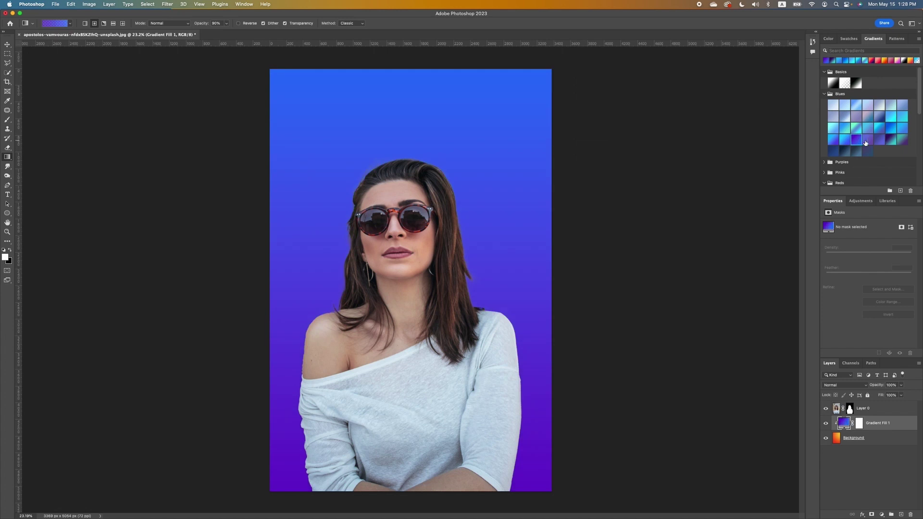
scroll(861, 144, down, 5)
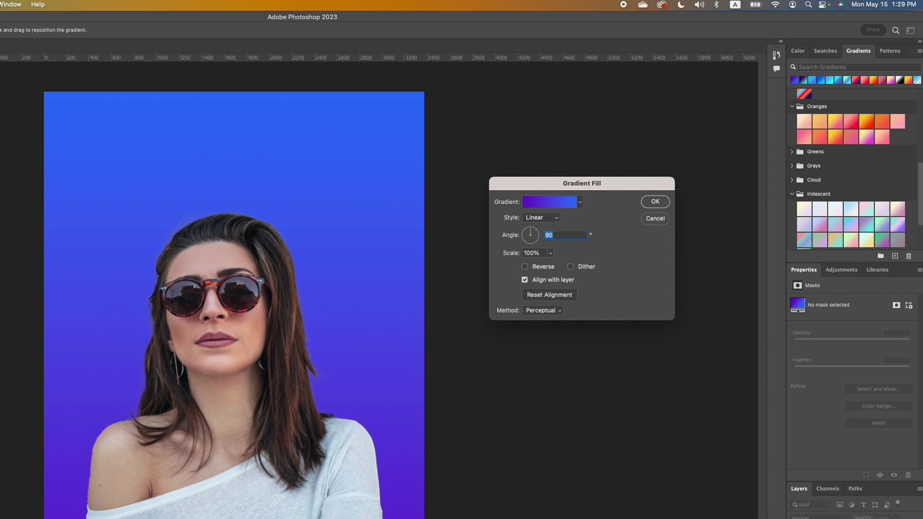
- In the Gradient Editor, recolour the left stop from purple to cyan
click(558, 204)
drag(813, 89, 599, 284)
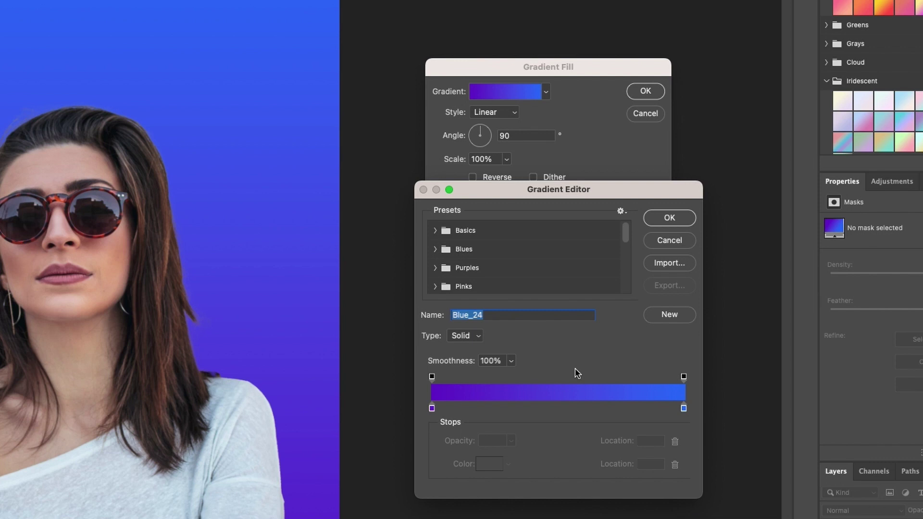
scroll(516, 264, down, 4)
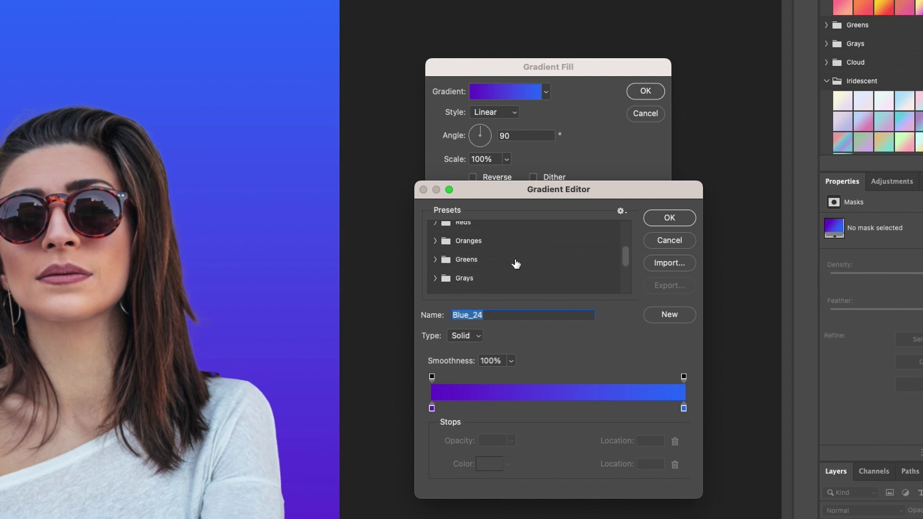
click(432, 408)
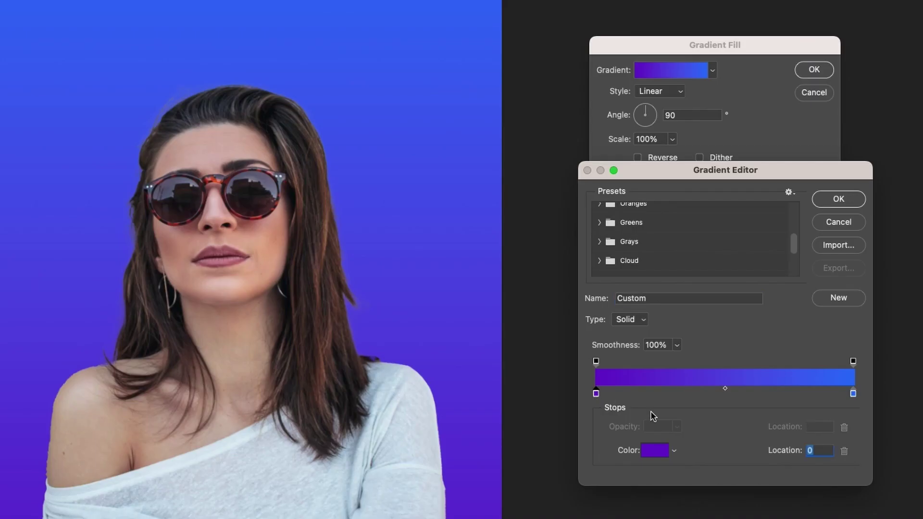
click(489, 465)
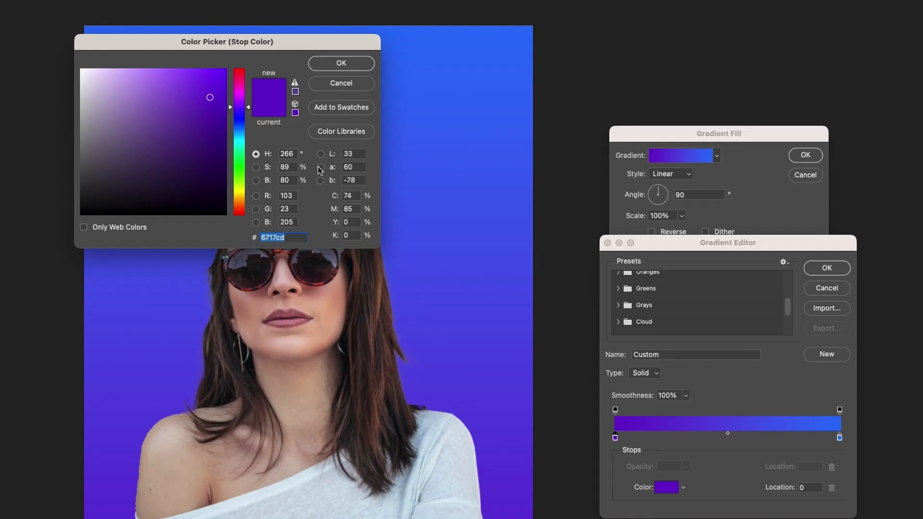
click(239, 132)
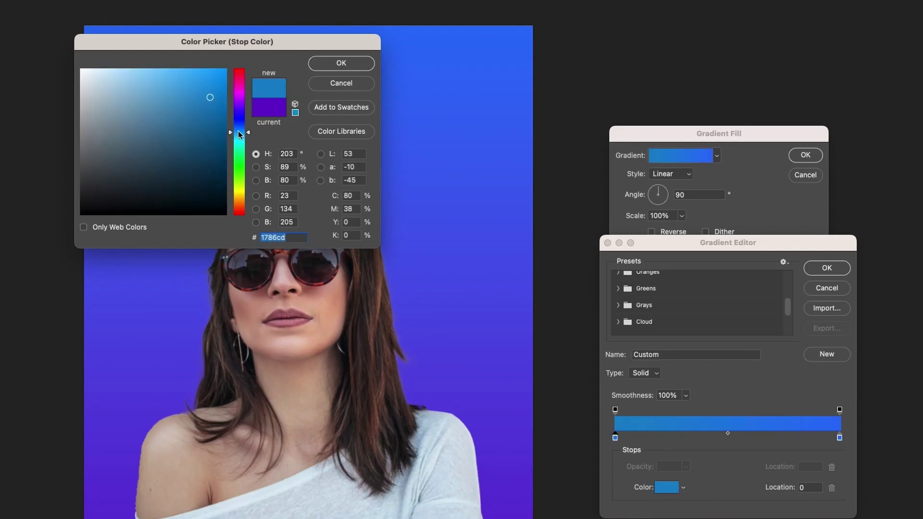
click(238, 138)
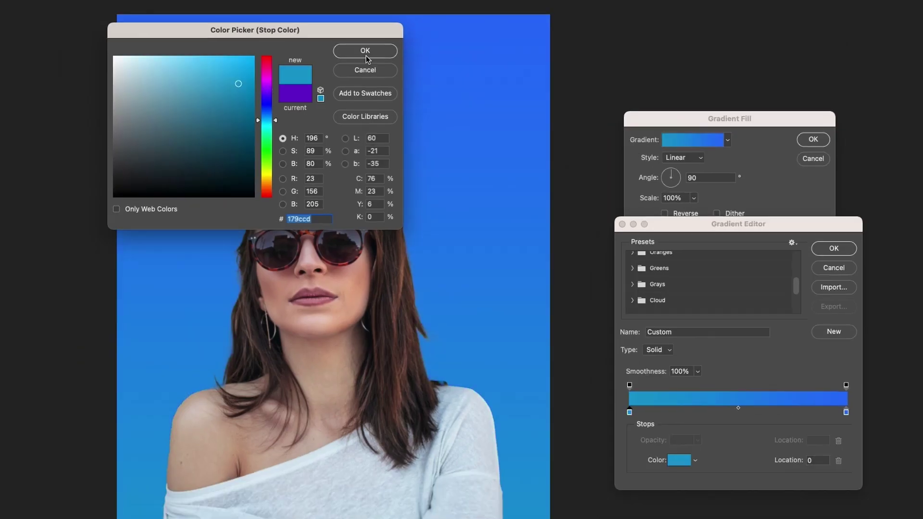
click(341, 63)
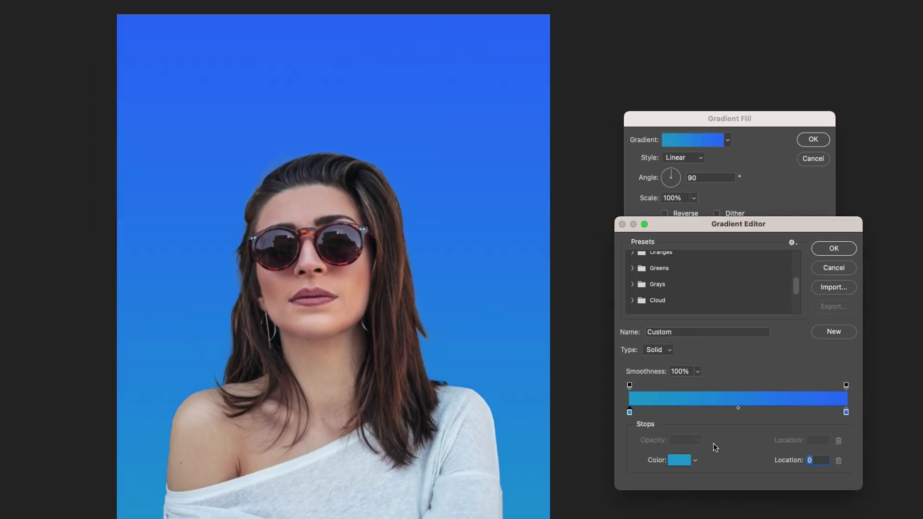
- Recolour the right gradient stop to yellow
click(846, 412)
click(677, 466)
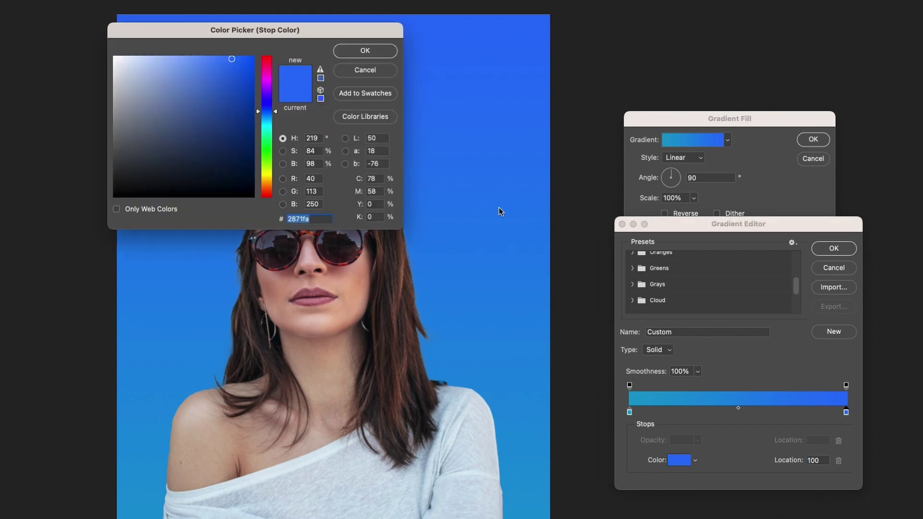
click(270, 176)
click(365, 50)
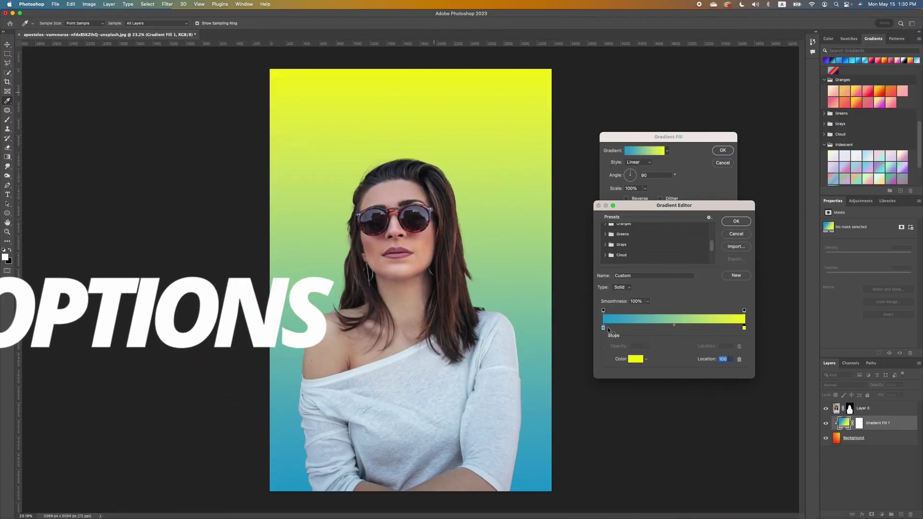
- Add a purple middle stop at location 47%
click(604, 328)
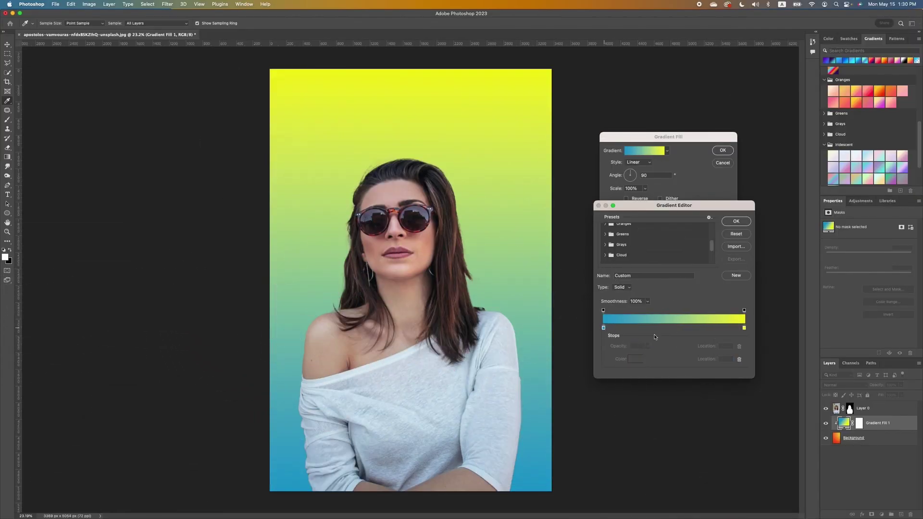
click(673, 328)
drag(673, 328, 670, 332)
double_click(670, 328)
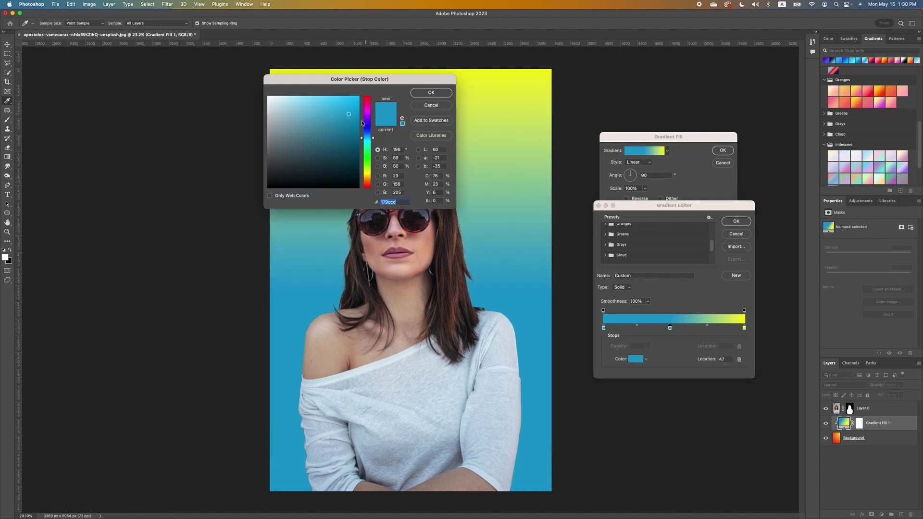
click(353, 177)
drag(369, 121, 369, 115)
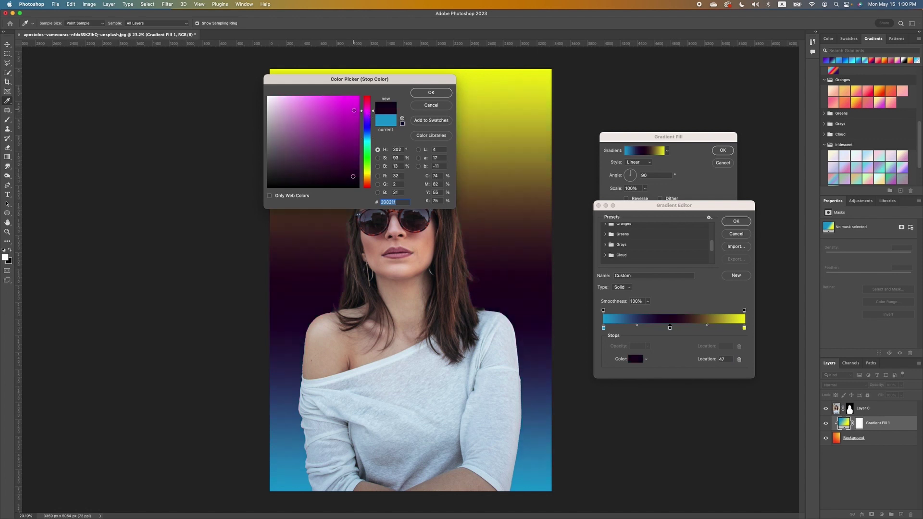
click(353, 110)
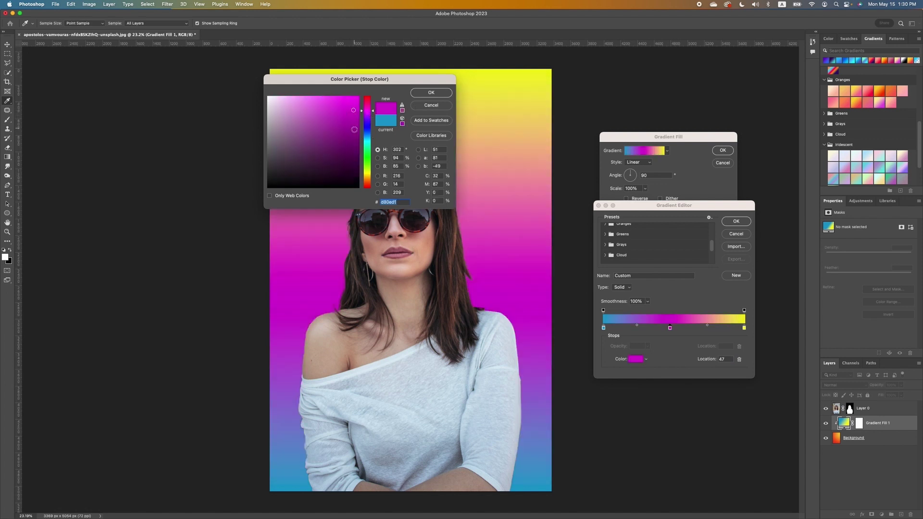
click(354, 129)
click(431, 92)
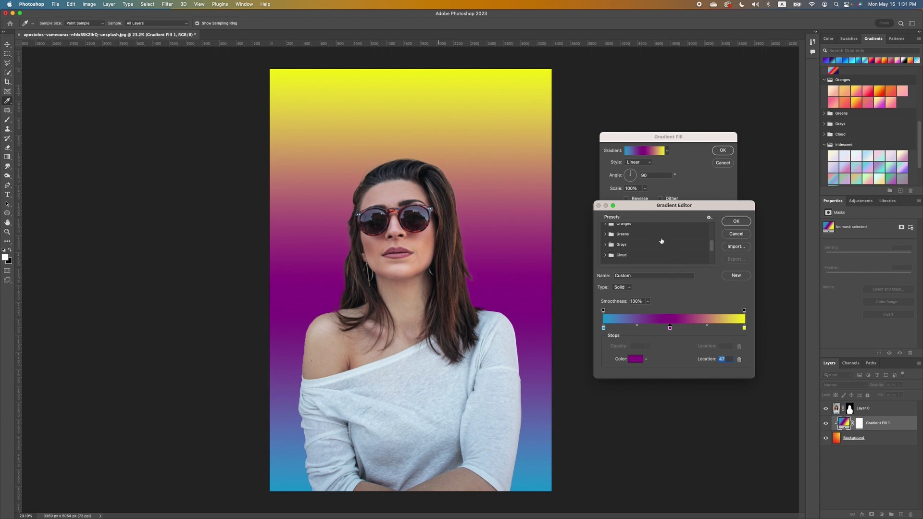
- Save the gradient as a preset named 'New Preset' and close the editor with OK
click(736, 277)
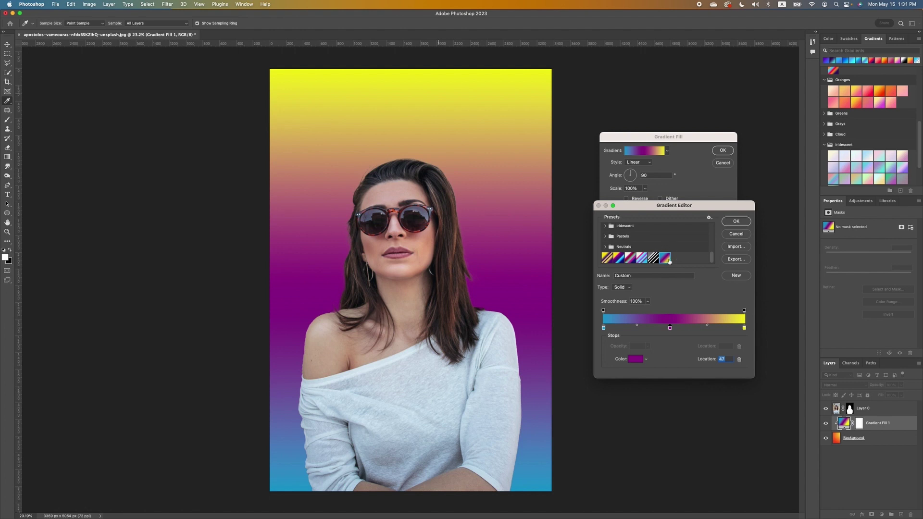
double_click(649, 274)
text(New Preset)
click(737, 277)
click(739, 223)
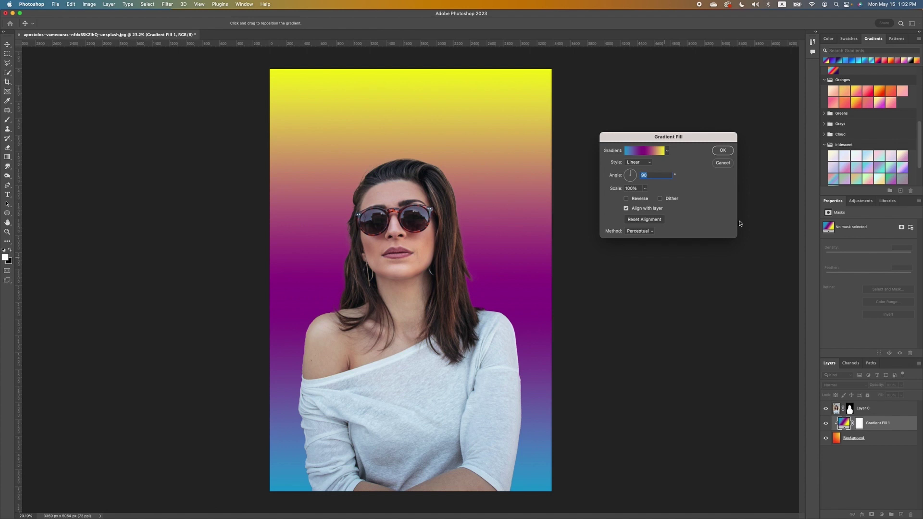
- Set the gradient angle to 61.54° and scale to 73%, leaving Reverse off
click(635, 176)
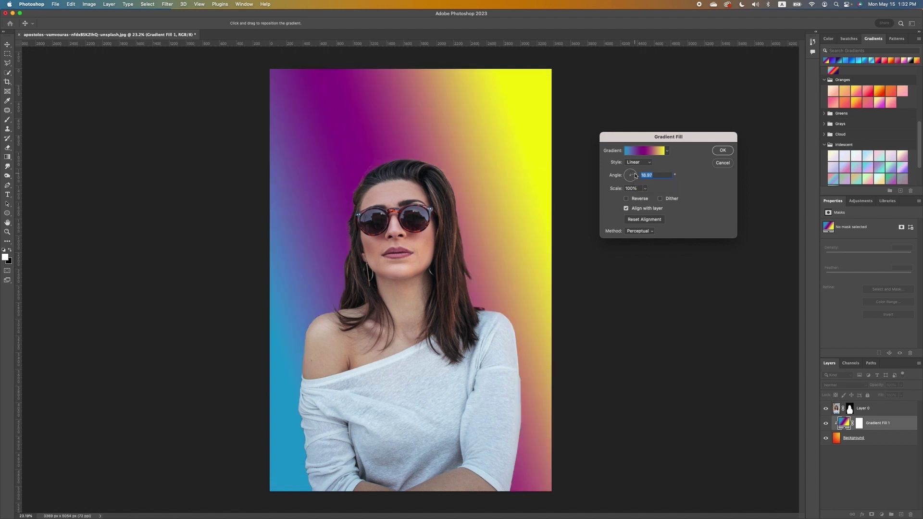
click(635, 178)
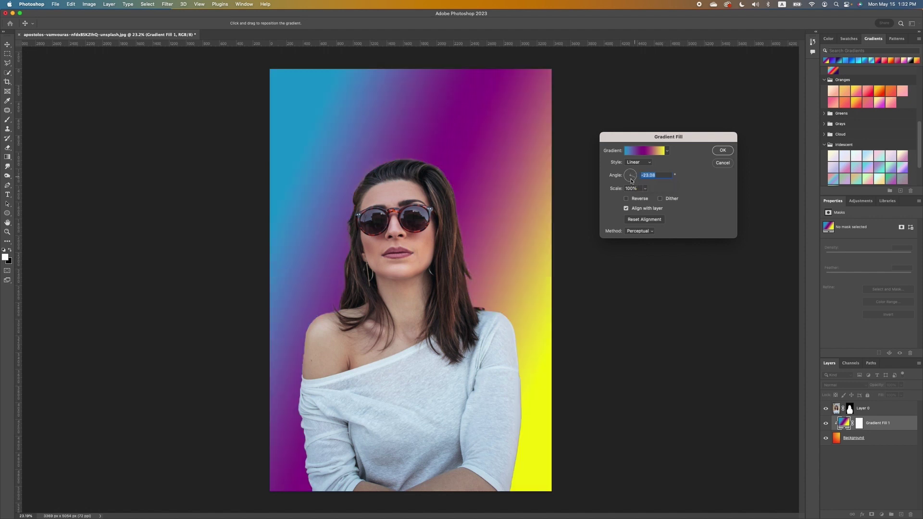
click(632, 181)
click(629, 180)
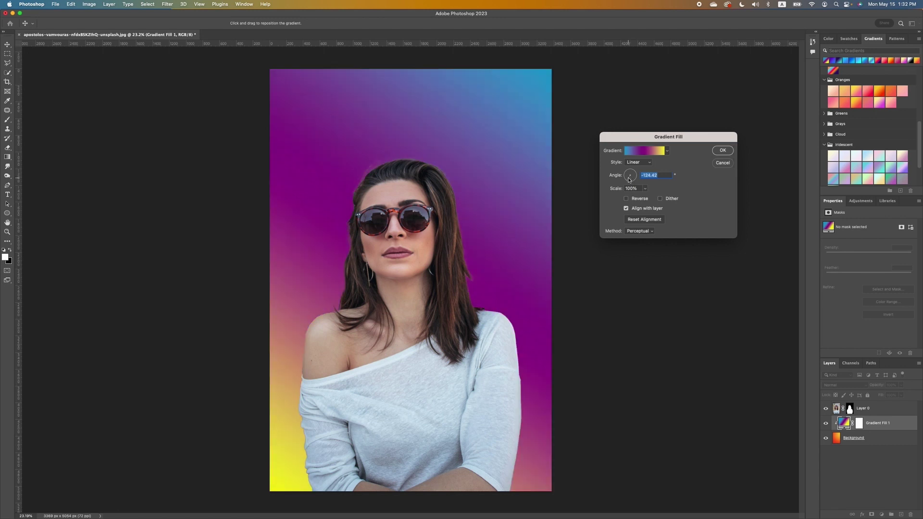
click(632, 172)
click(626, 198)
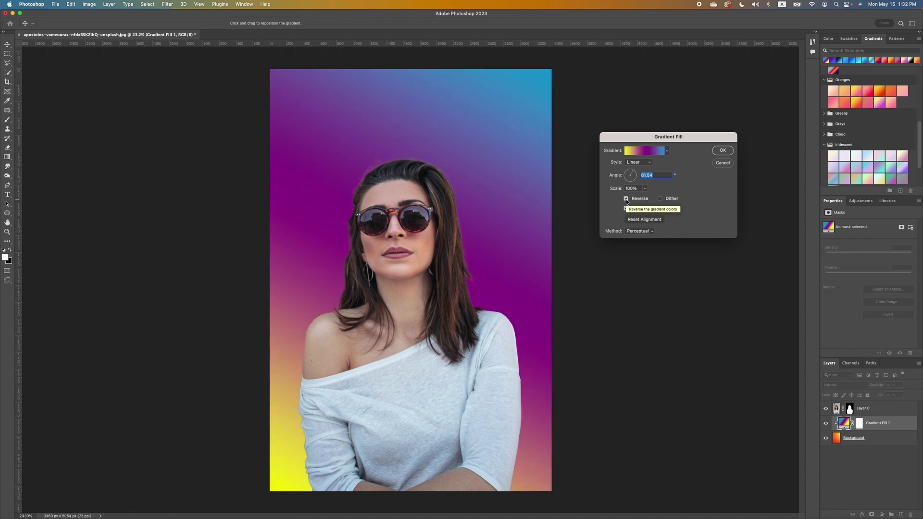
click(626, 199)
click(644, 189)
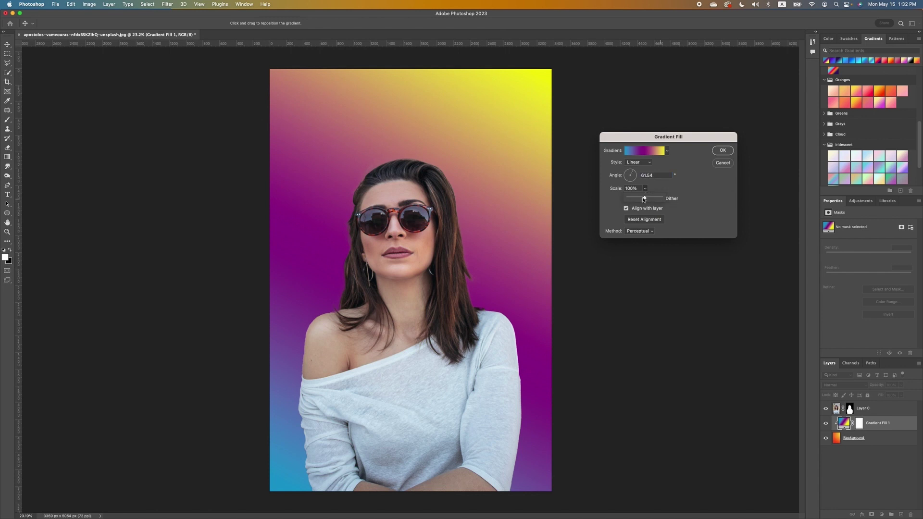
drag(645, 199, 642, 198)
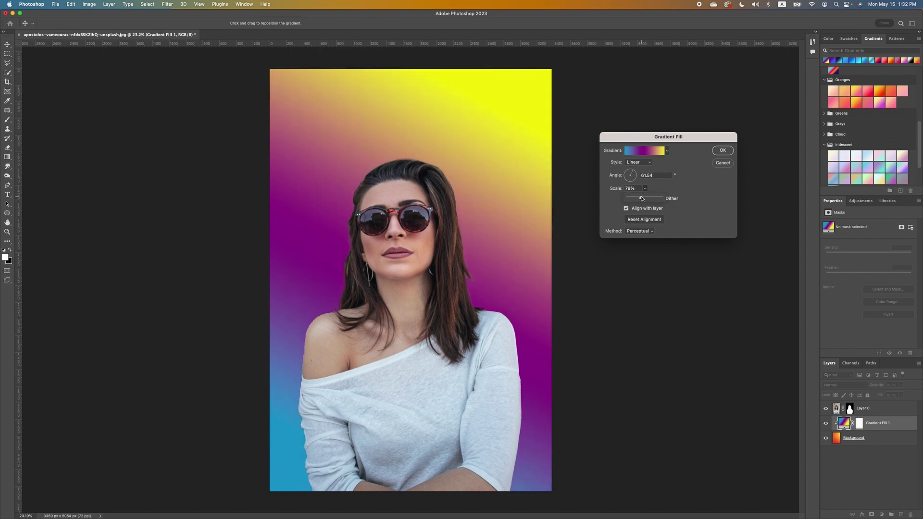
- Preview the Radial, Angle, Reflected and Diamond styles, then return to Linear
click(638, 163)
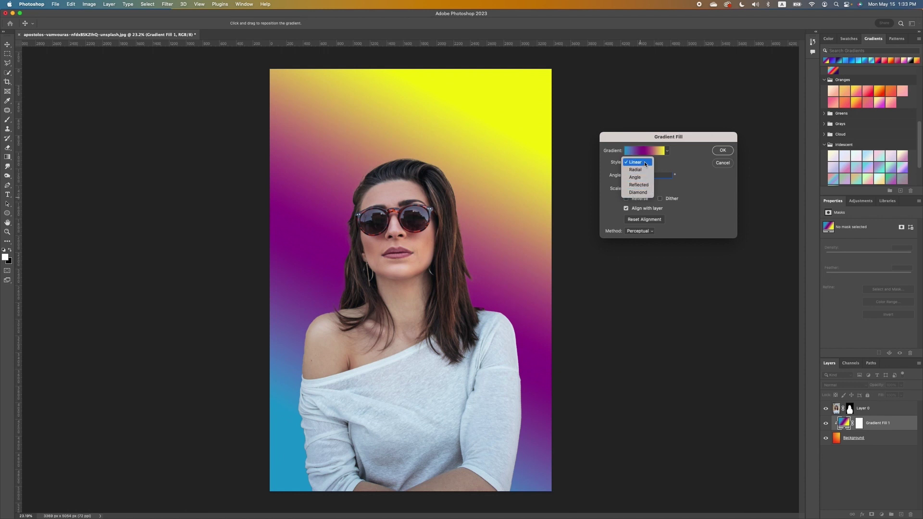
click(636, 171)
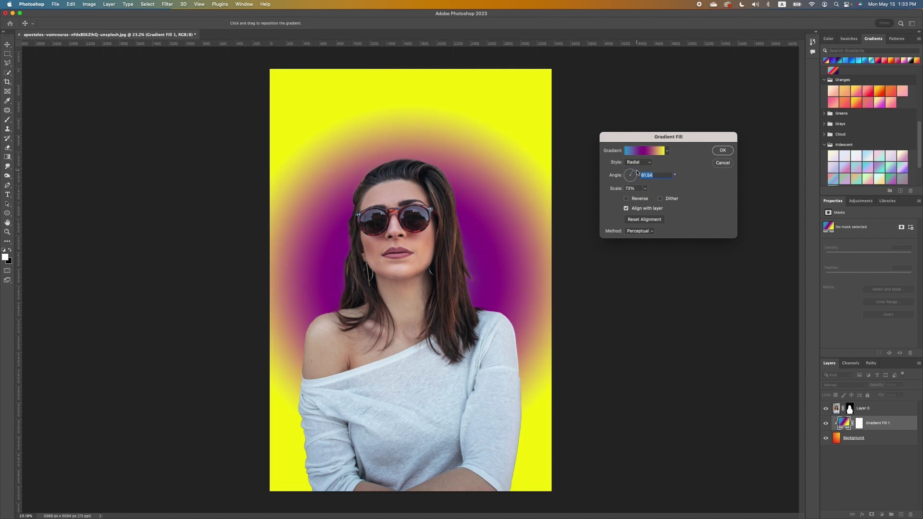
click(638, 162)
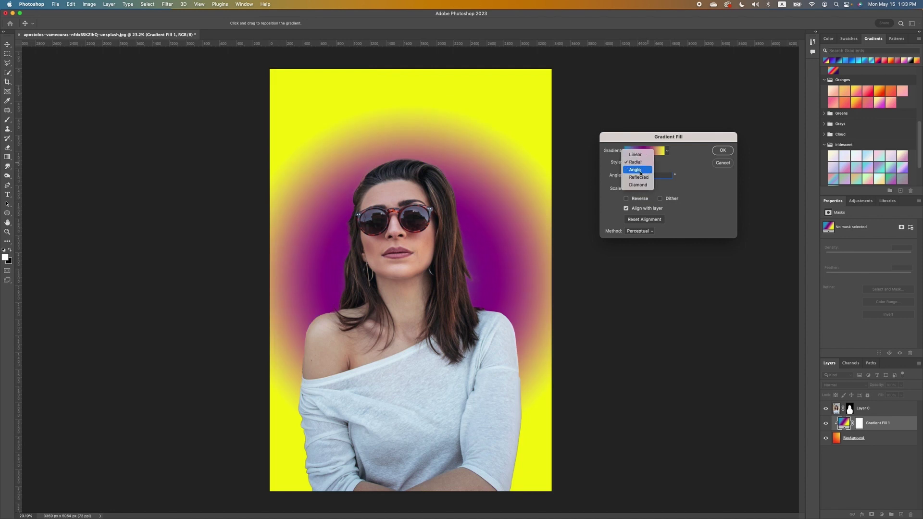
click(640, 172)
click(650, 164)
click(640, 170)
click(644, 164)
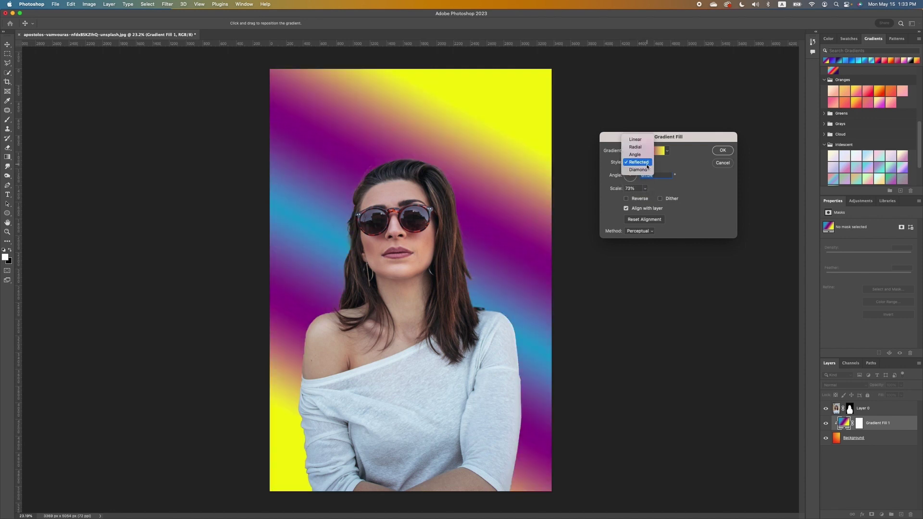
click(638, 170)
click(638, 163)
click(636, 132)
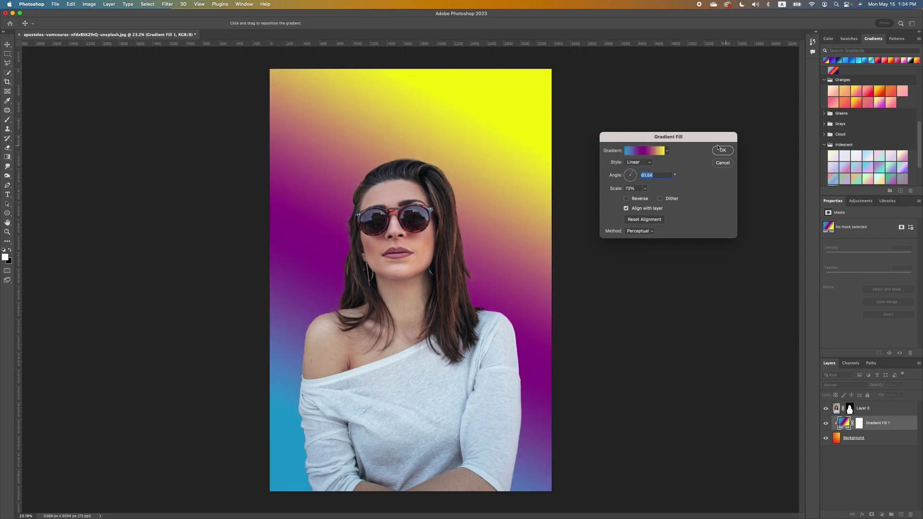
- Confirm the gradient fill, apply Layer 0's mask permanently, and add a new blank mask
click(719, 152)
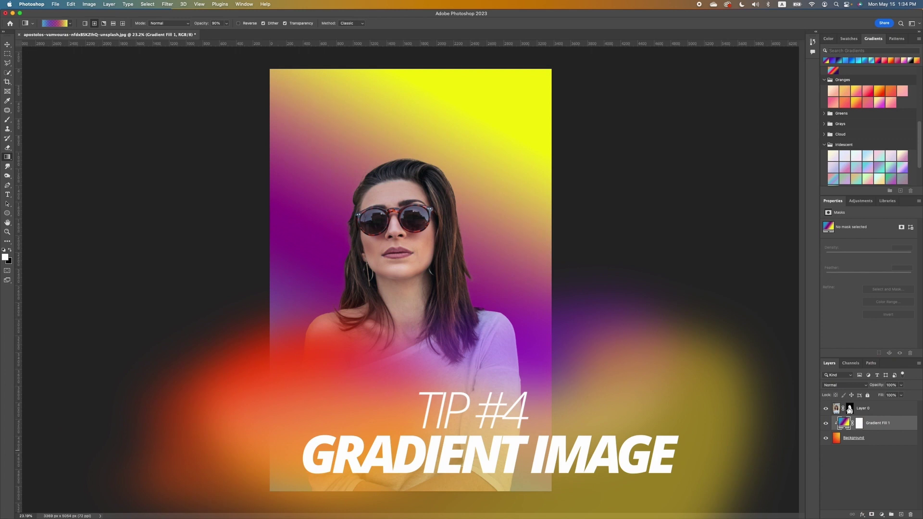
click(850, 409)
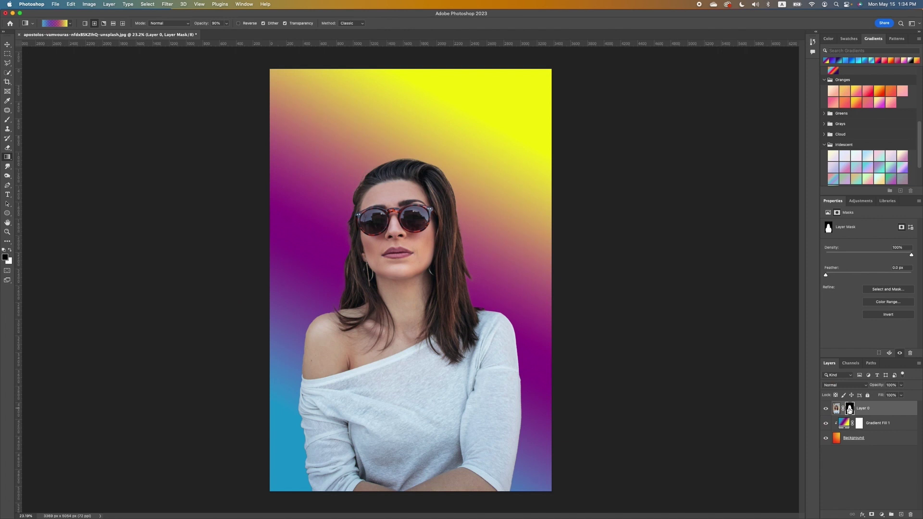
right_click(850, 409)
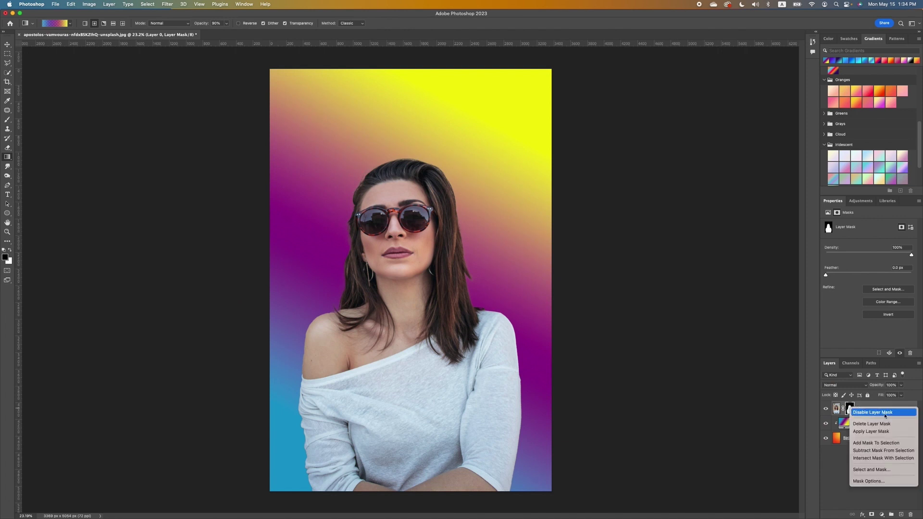
click(874, 431)
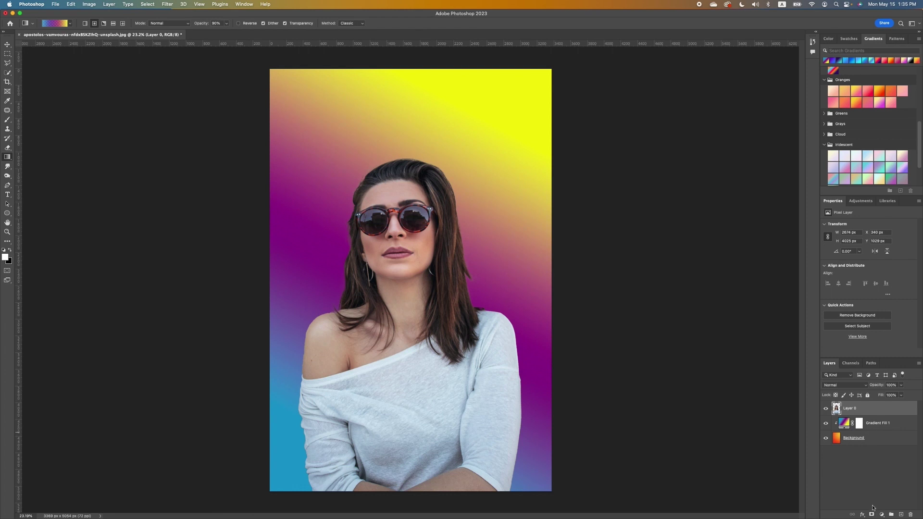
click(873, 515)
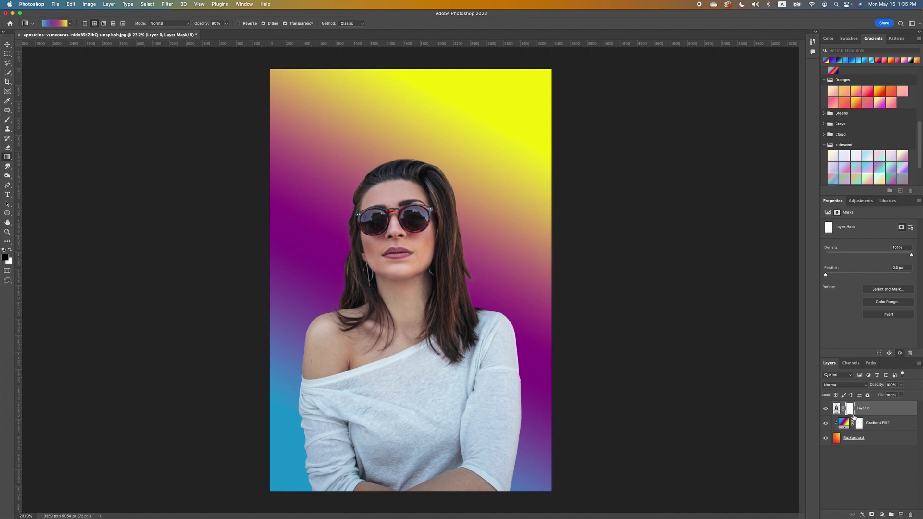
- Drag a Foreground to Background gradient on Layer 0's mask from the bottom up to the shoulder
right_click(7, 158)
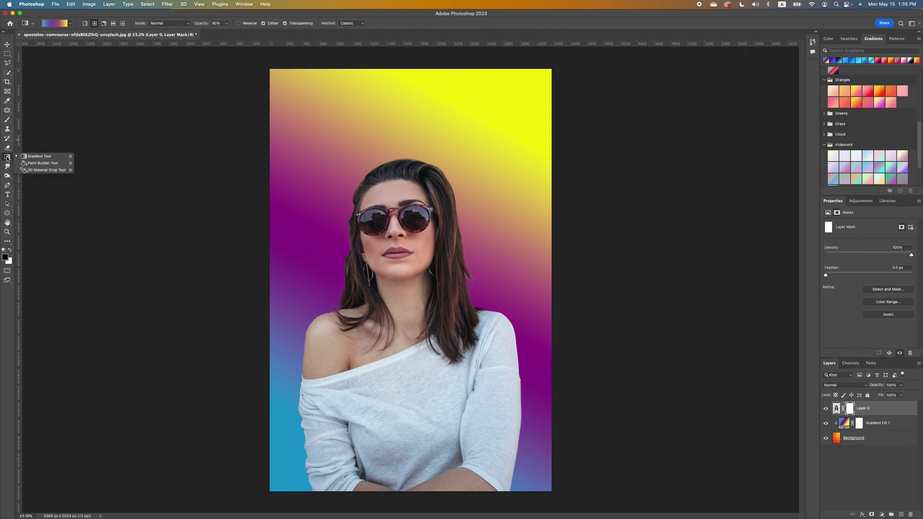
click(63, 25)
click(605, 228)
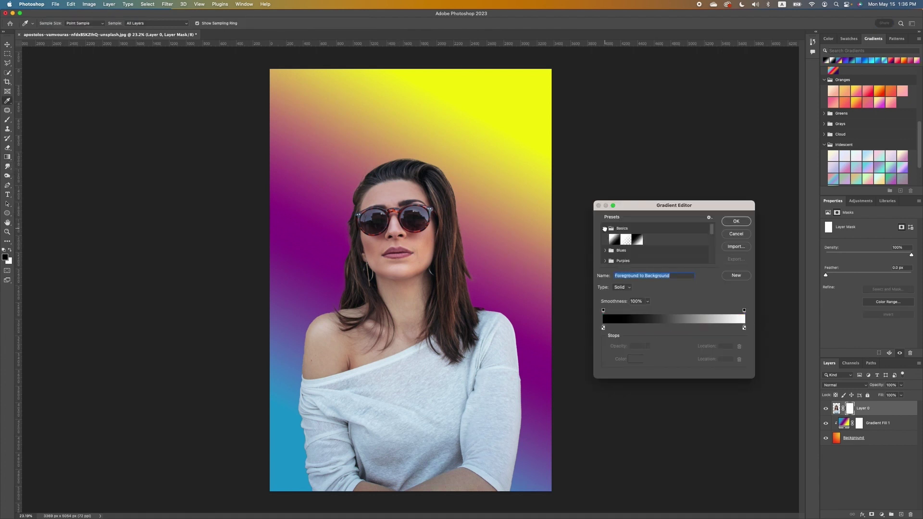
click(614, 239)
click(734, 222)
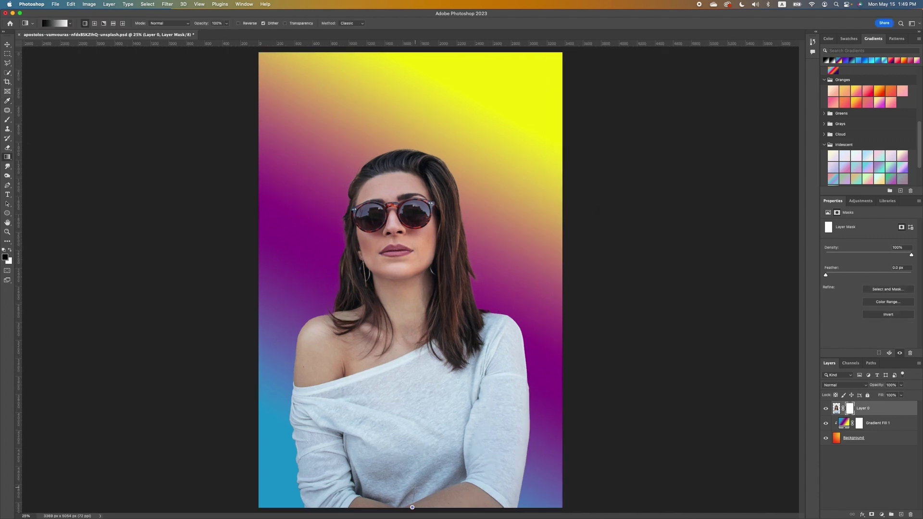
drag(414, 487, 420, 352)
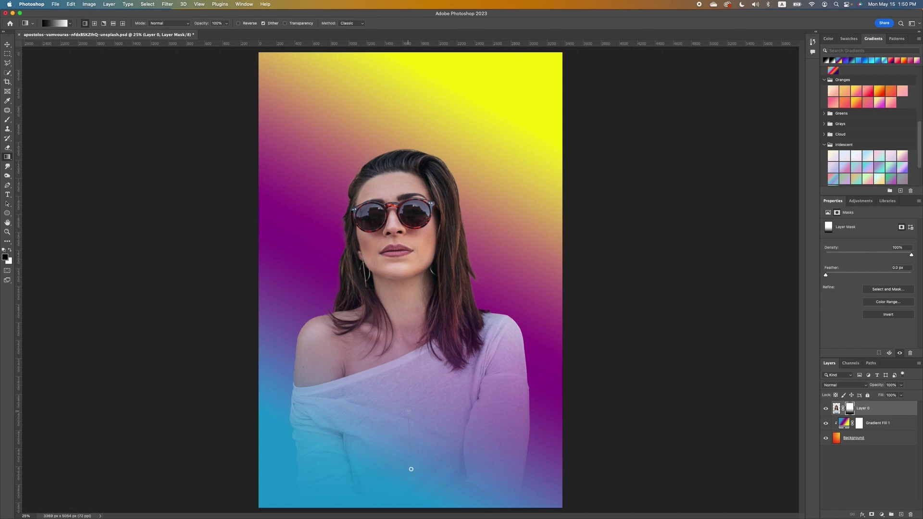
drag(411, 368, 411, 369)
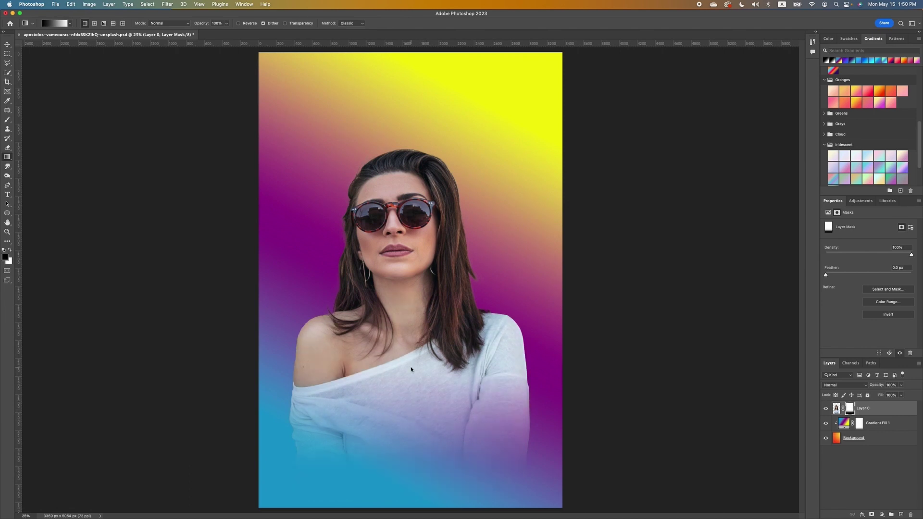
click(870, 438)
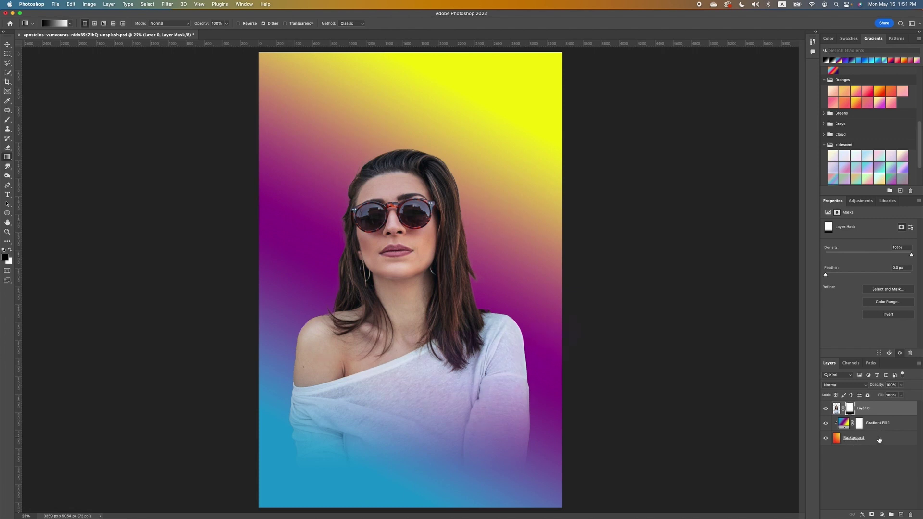
key(x)
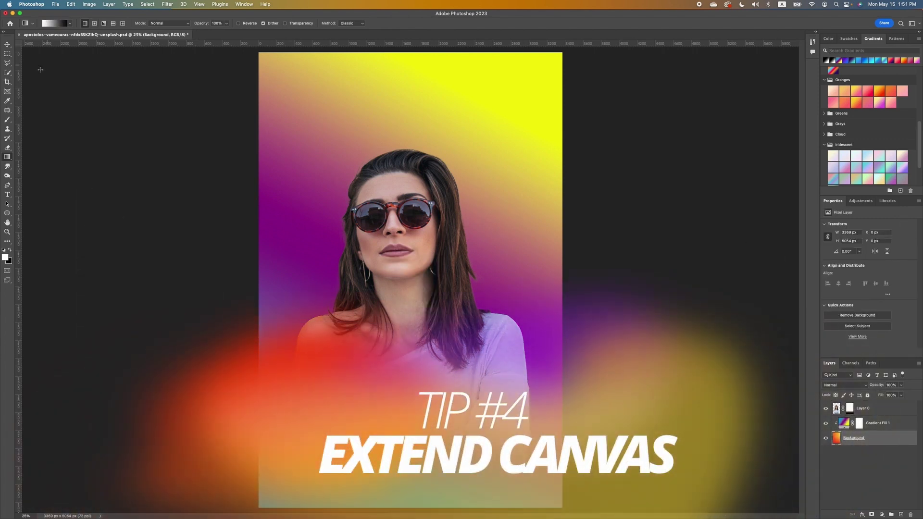
- Crop outward on the left and right sides with Content-Aware fill, making a near-square canvas
click(7, 82)
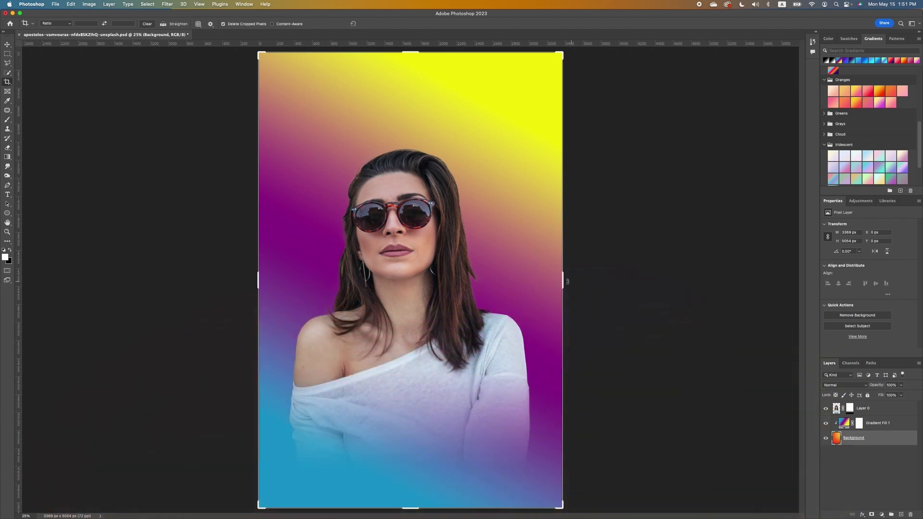
drag(561, 282, 621, 281)
drag(200, 280, 134, 251)
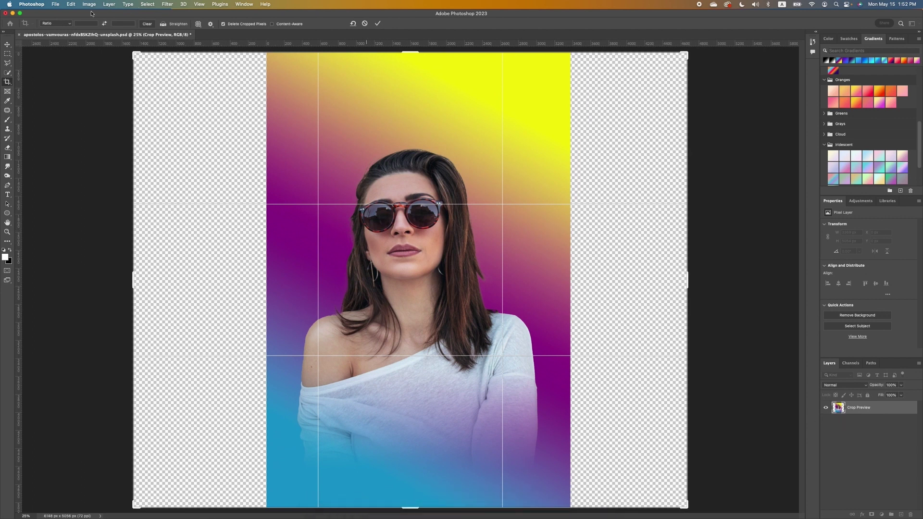
click(272, 24)
click(379, 24)
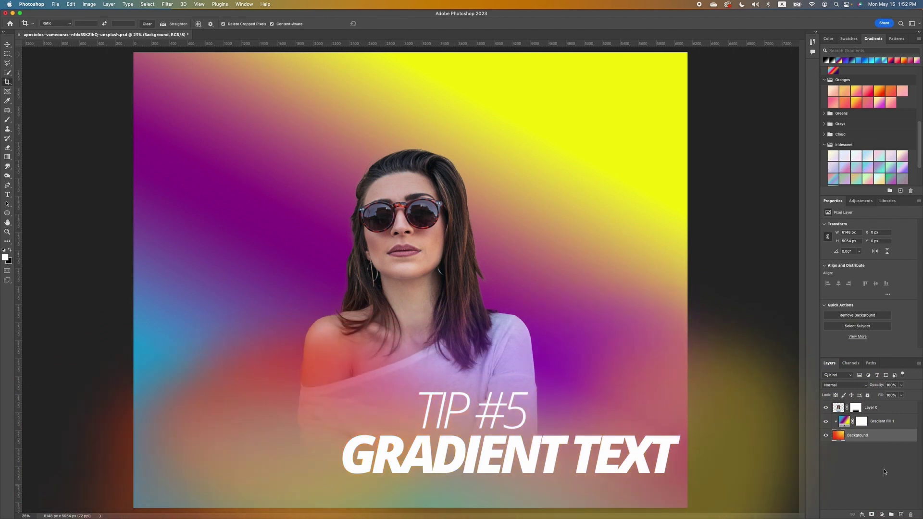
- Type GLASSES on a new white text layer above Gradient Fill 1
click(878, 421)
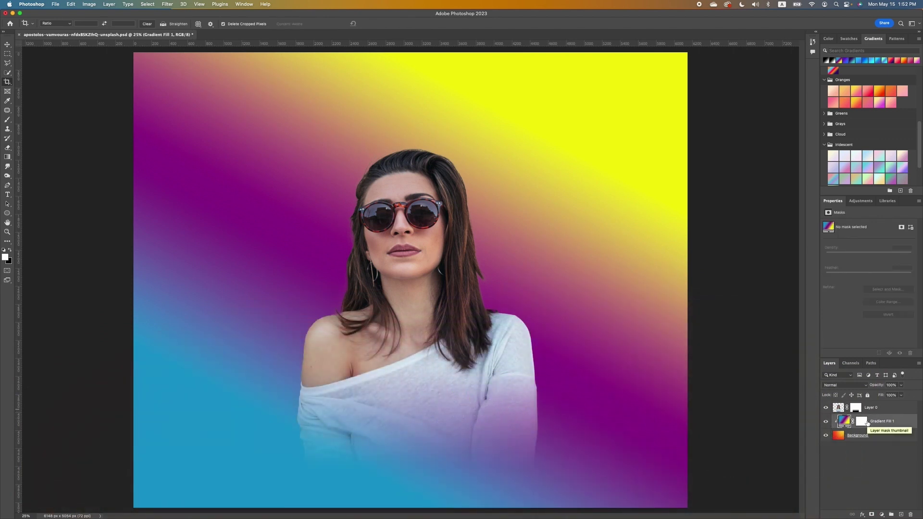
click(7, 195)
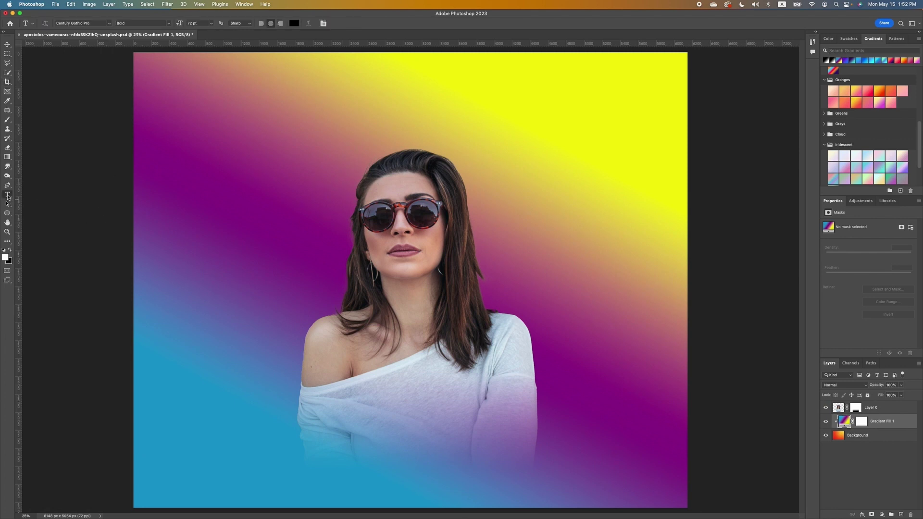
click(221, 127)
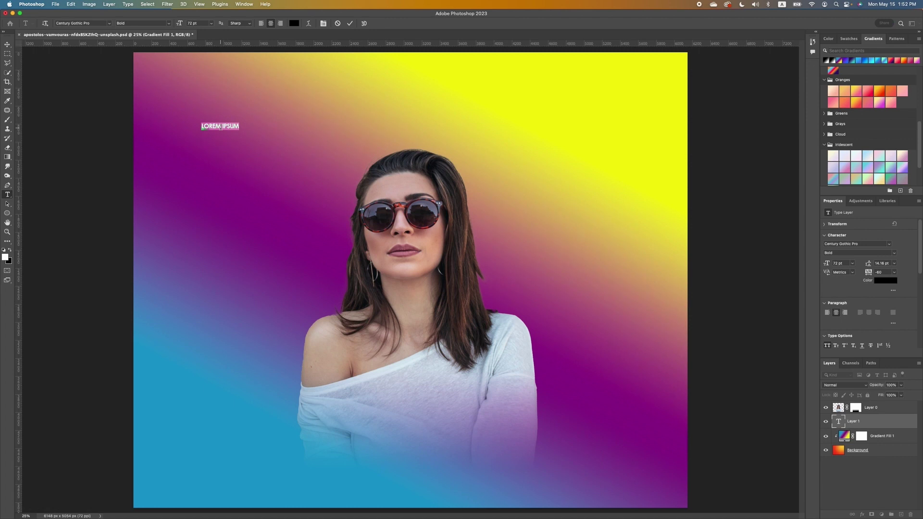
key(BackSpace)
text(GLASSES)
key(ctrl+a)
click(12, 251)
click(8, 45)
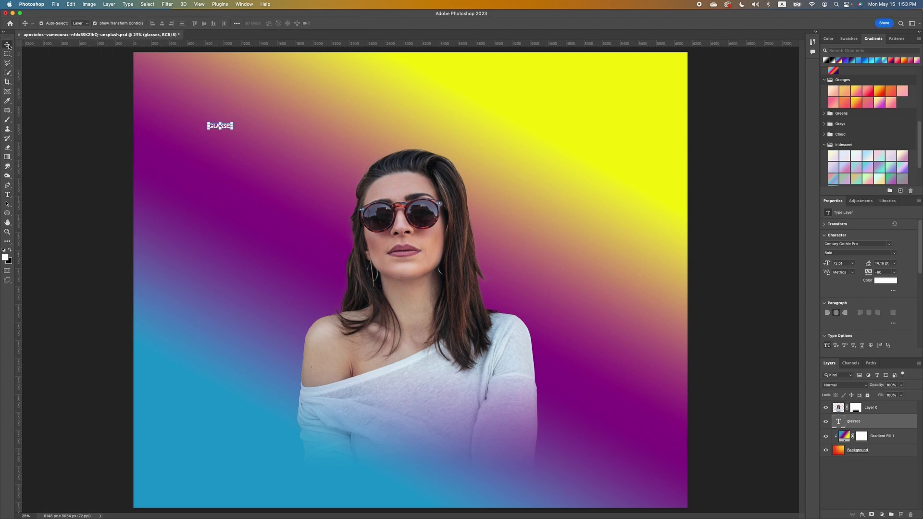
- Scale GLASSES up across the top and move it down behind the woman's head
drag(232, 121, 666, 125)
drag(568, 93, 556, 204)
key(Return)
drag(639, 125, 638, 214)
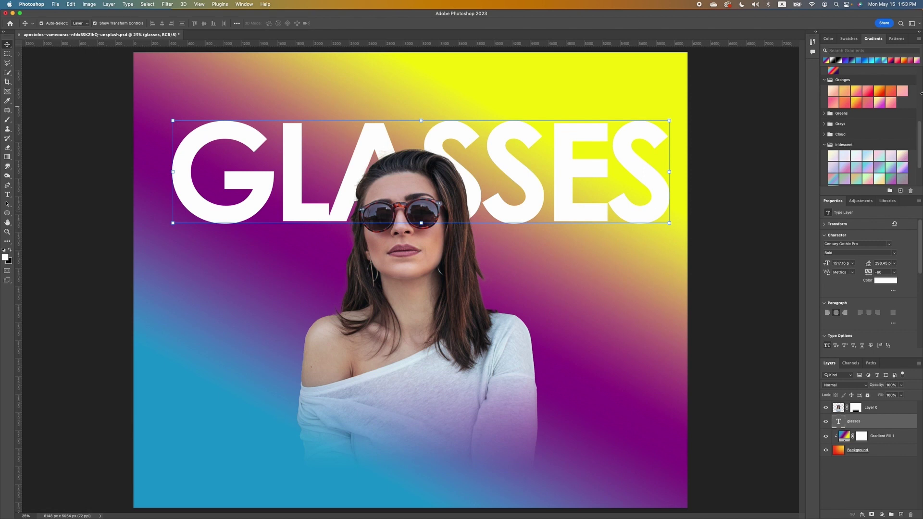
scroll(890, 110, up, 5)
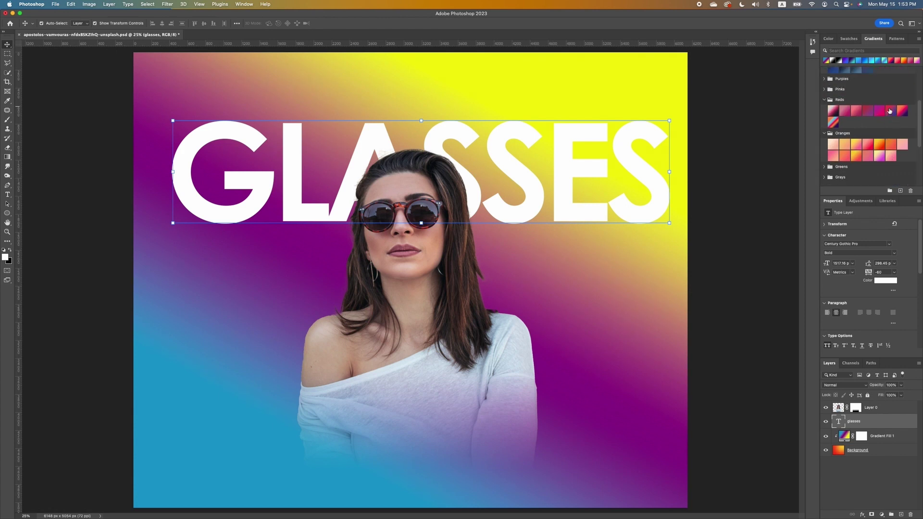
- Apply a cyan-to-blue gradient from the Gradients panel to GLASSES, with blue on top
scroll(890, 110, up, 2)
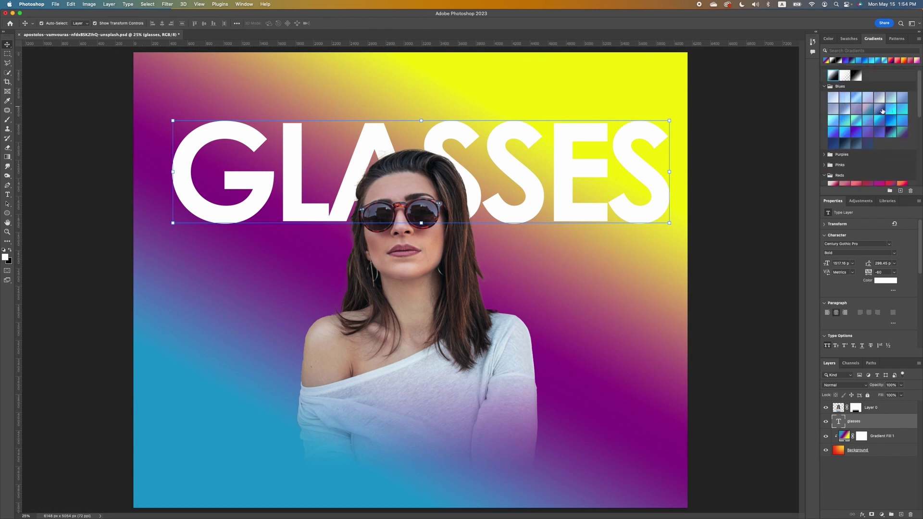
click(883, 109)
click(890, 131)
click(896, 112)
drag(897, 112, 888, 419)
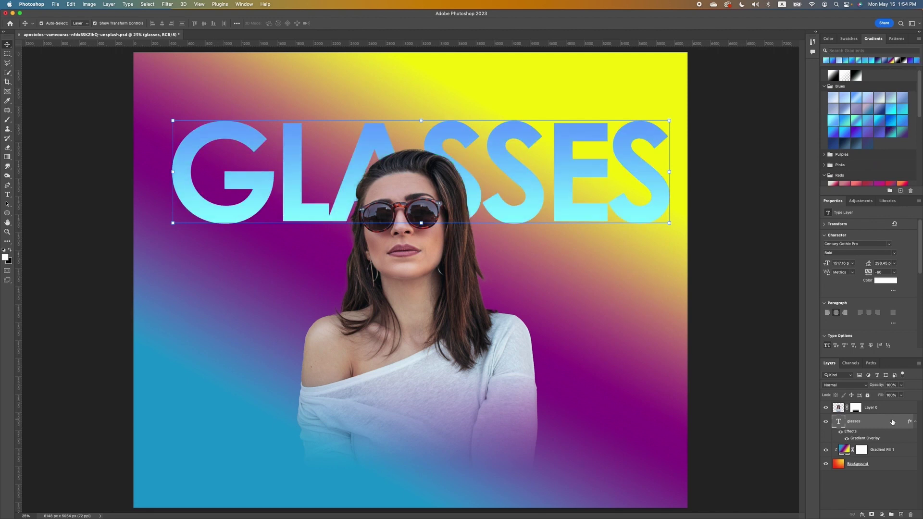
- Give GLASSES a drop shadow with increased spread and distance
double_click(892, 422)
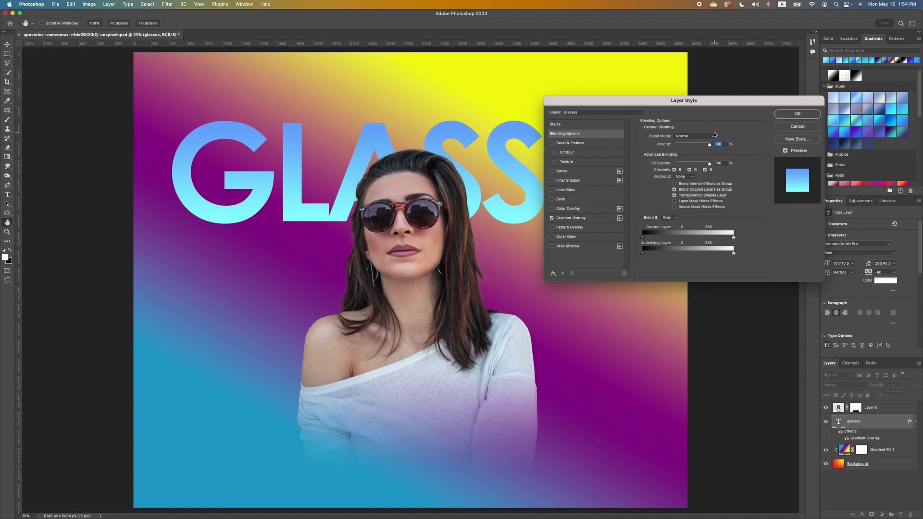
click(552, 246)
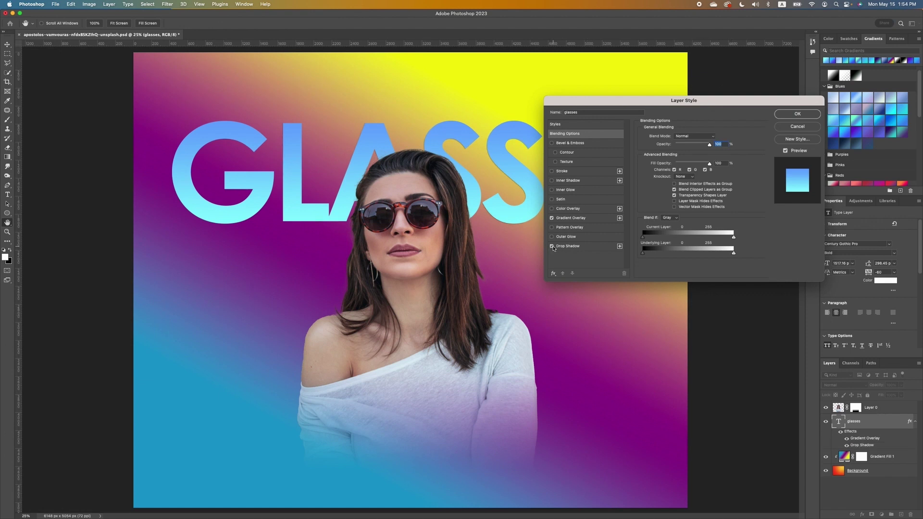
click(587, 248)
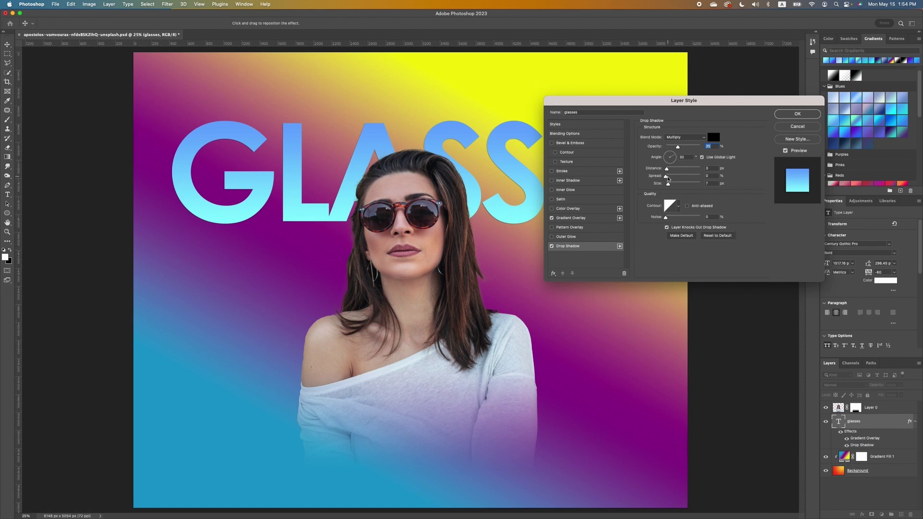
drag(668, 179, 668, 170)
key(Return)
click(607, 352)
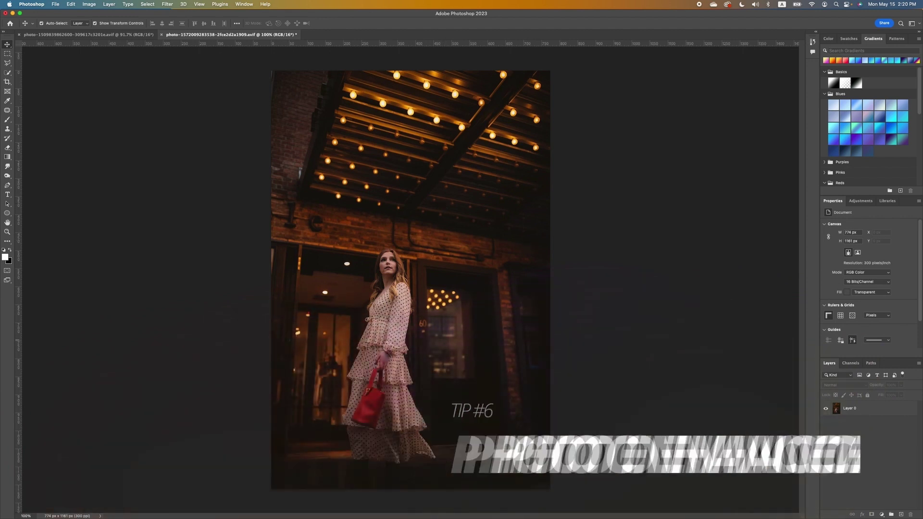
- Place the pink-purple gradient image on the night photo, rotate it upright, and scale it to cover the canvas
drag(91, 317, 417, 303)
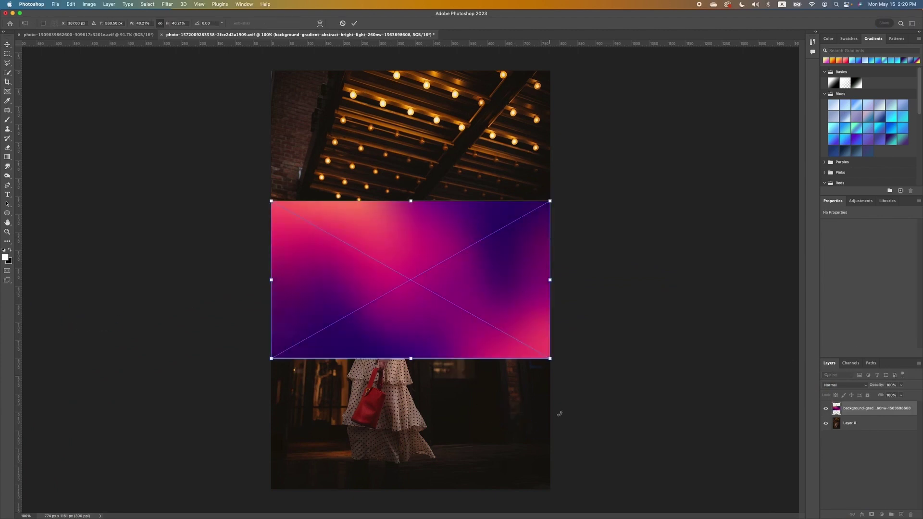
drag(563, 378, 465, 191)
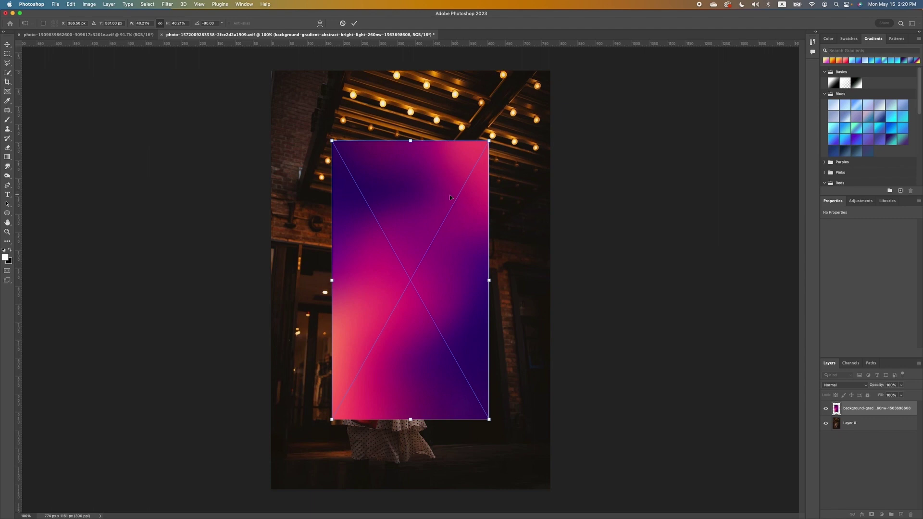
key(Return)
drag(385, 169, 322, 98)
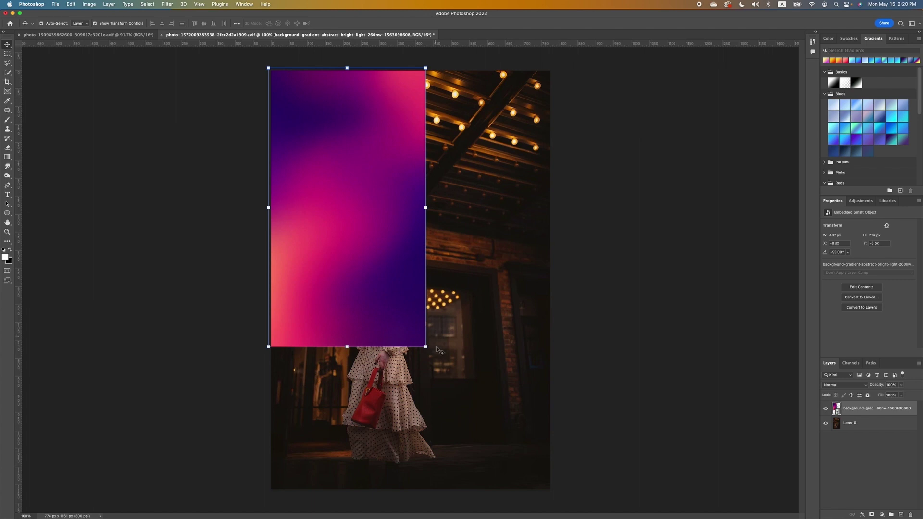
drag(426, 347, 658, 518)
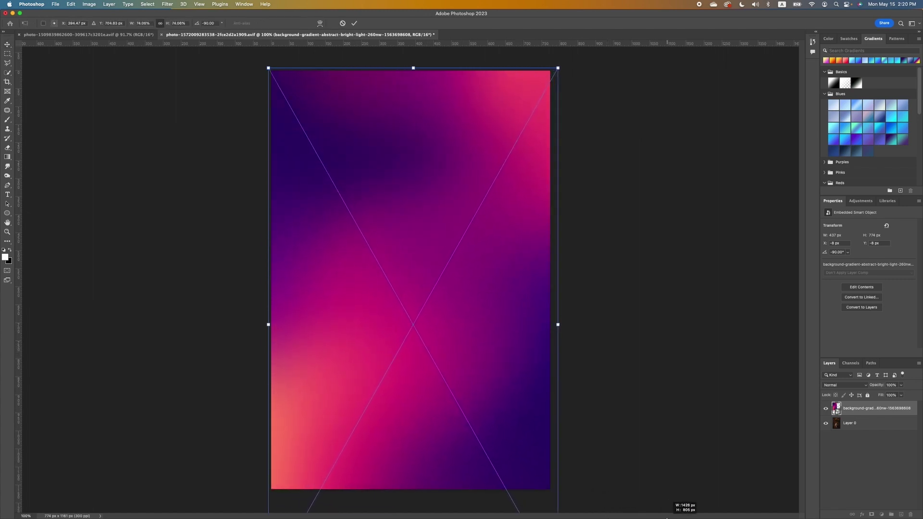
key(Return)
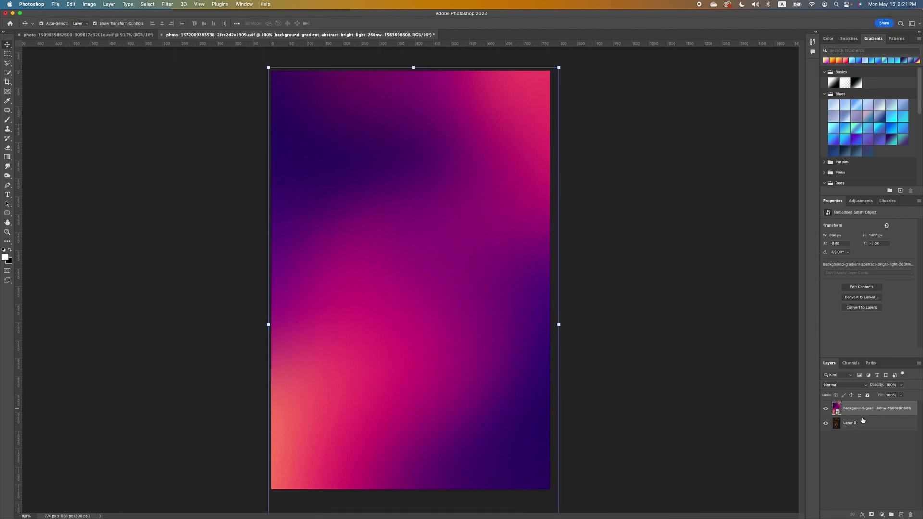
click(851, 386)
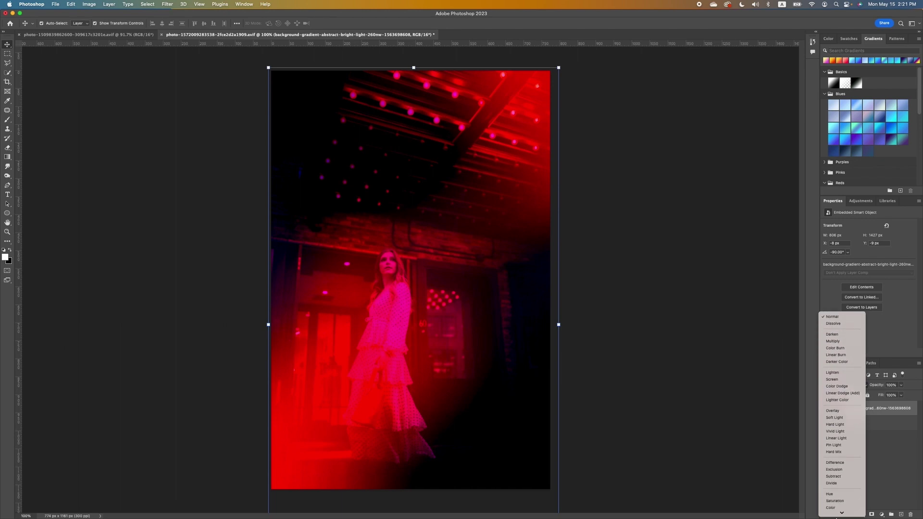
- Set the gradient layer to Color blend mode, compare it toggled off and on, and add a layer mask
click(831, 505)
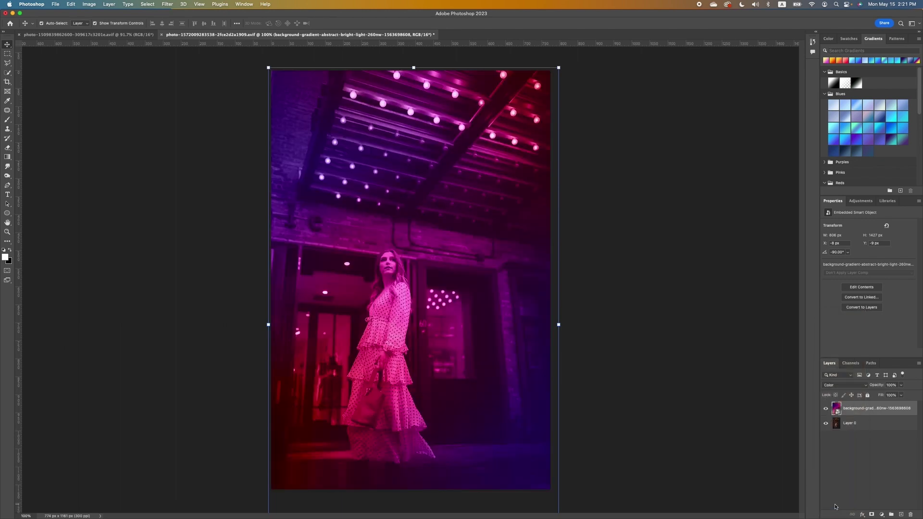
click(826, 410)
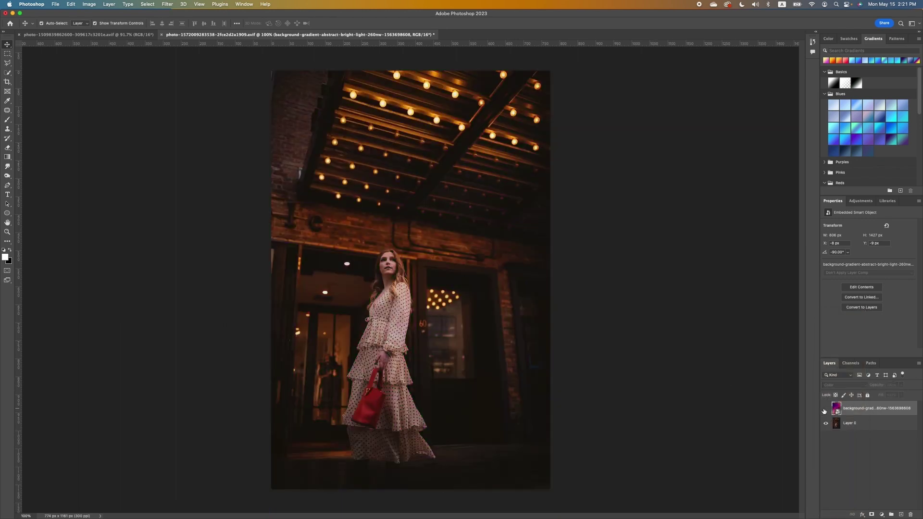
click(825, 410)
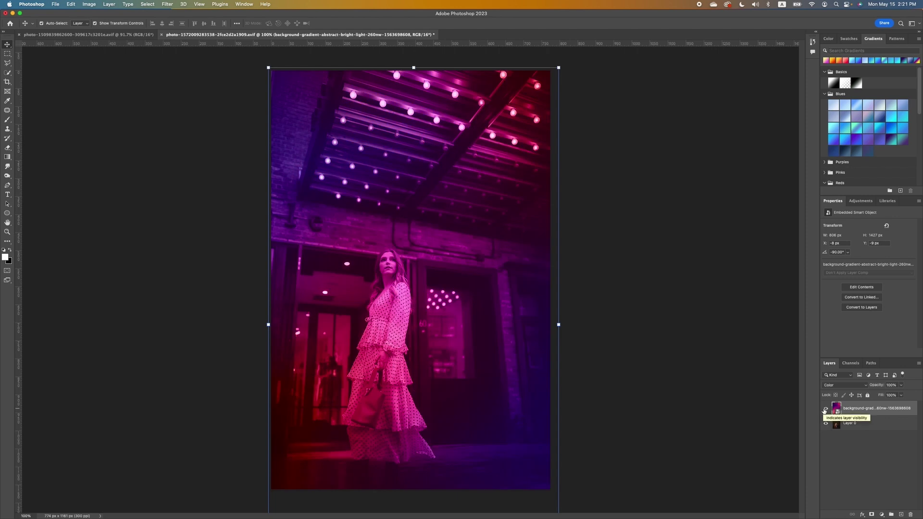
click(872, 515)
click(7, 119)
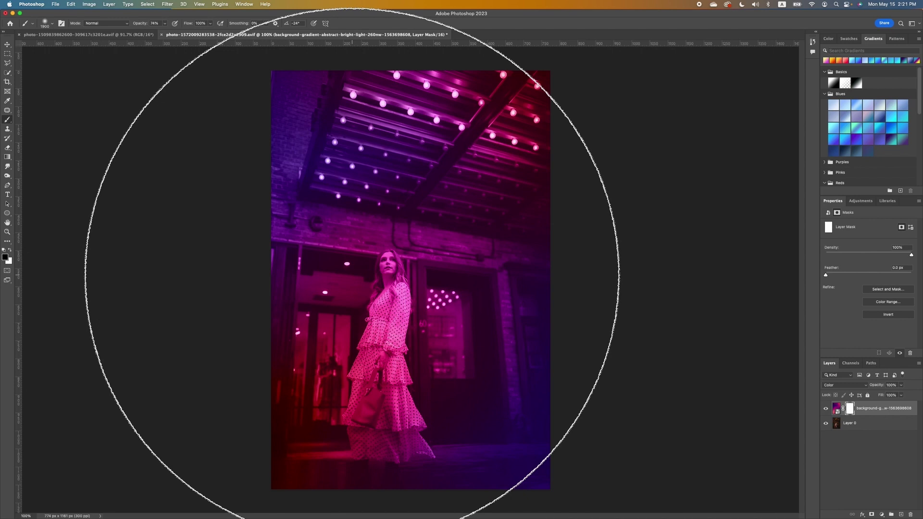
- Set the brush to 150 and paint the mask over the woman to restore her natural colours
key(bracketleft)
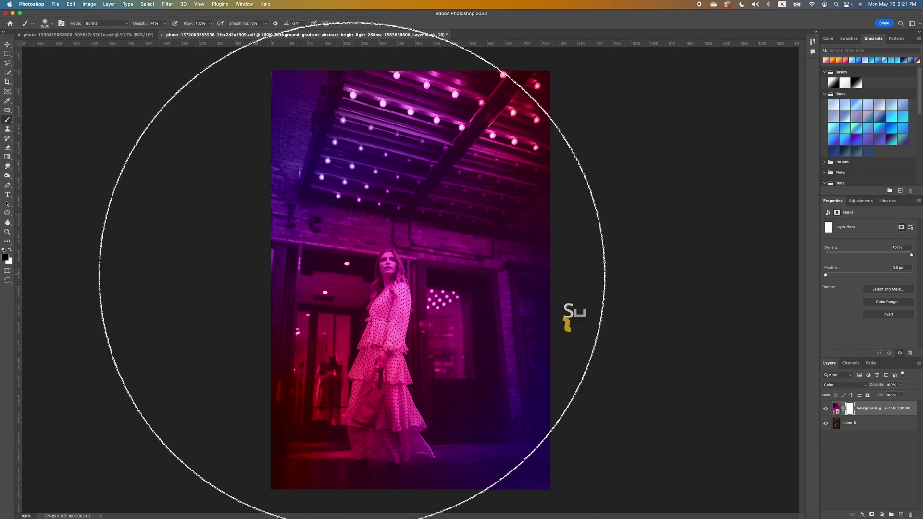
key(bracketleft)
key(bracketleft)
key(bracketleft)
key(bracketleft)
key(bracketleft)
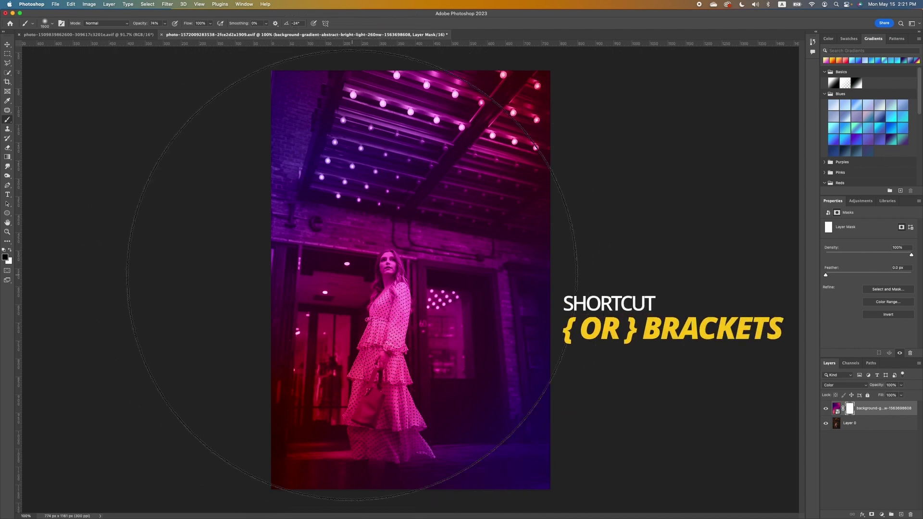
key(bracketleft)
key(bracketleft)
key(bracketleft)
key(bracketleft)
key(bracketleft)
key(bracketleft)
key(bracketleft)
key(bracketleft)
key(bracketleft)
key(bracketleft)
key(bracketleft)
key(bracketleft)
key(bracketleft)
key(bracketleft)
key(bracketleft)
key(bracketleft)
key(bracketleft)
key(bracketleft)
key(bracketleft)
key(bracketleft)
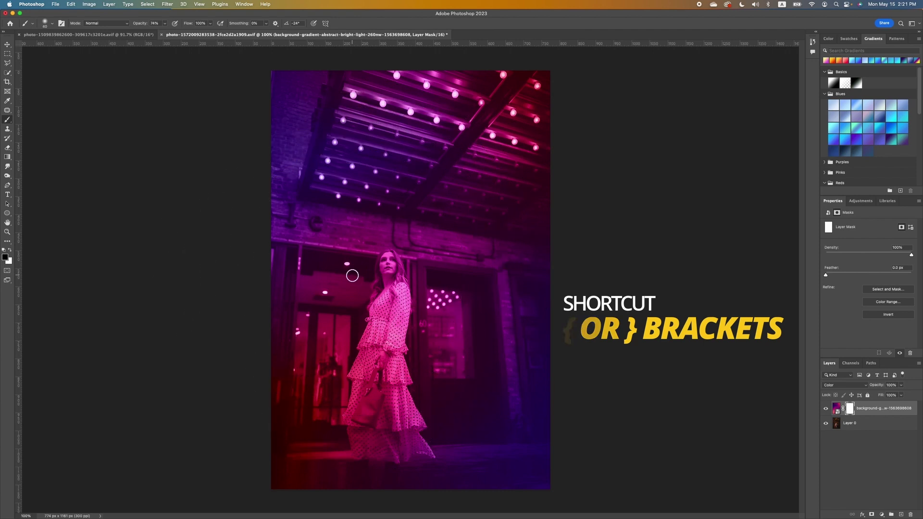
key(bracketright)
key(bracketright)
key(bracketright)
key(bracketright)
key(bracketright)
key(bracketright)
key(bracketright)
key(bracketright)
key(bracketright)
key(bracketright)
key(bracketright)
key(bracketright)
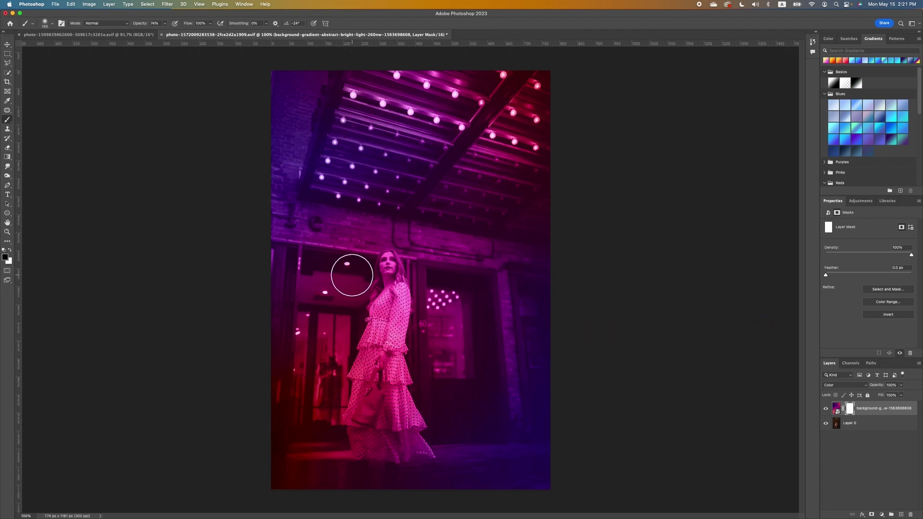
key(bracketright)
key(bracketright)
key(bracketright)
key(bracketright)
key(bracketright)
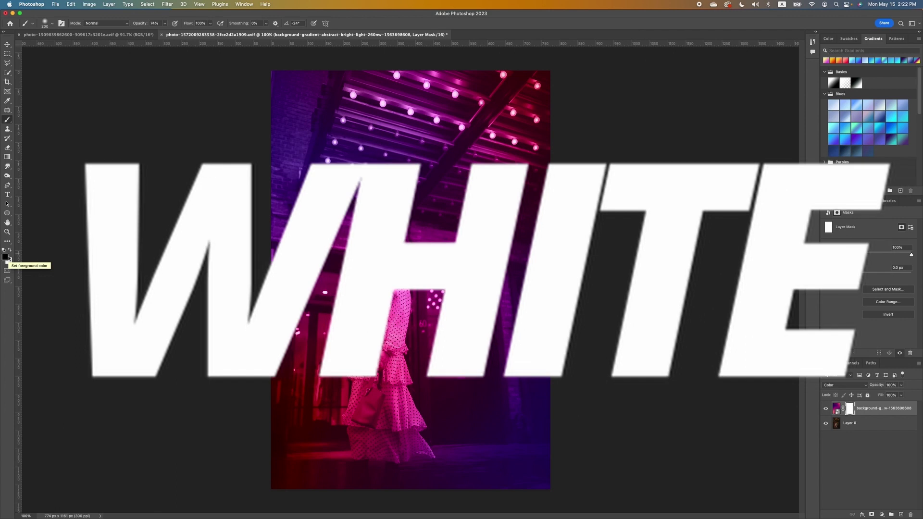
mouse_move(387, 269)
mouse_down()
mouse_move(400, 313)
mouse_move(366, 341)
mouse_move(356, 368)
mouse_move(385, 447)
mouse_move(391, 439)
mouse_up()
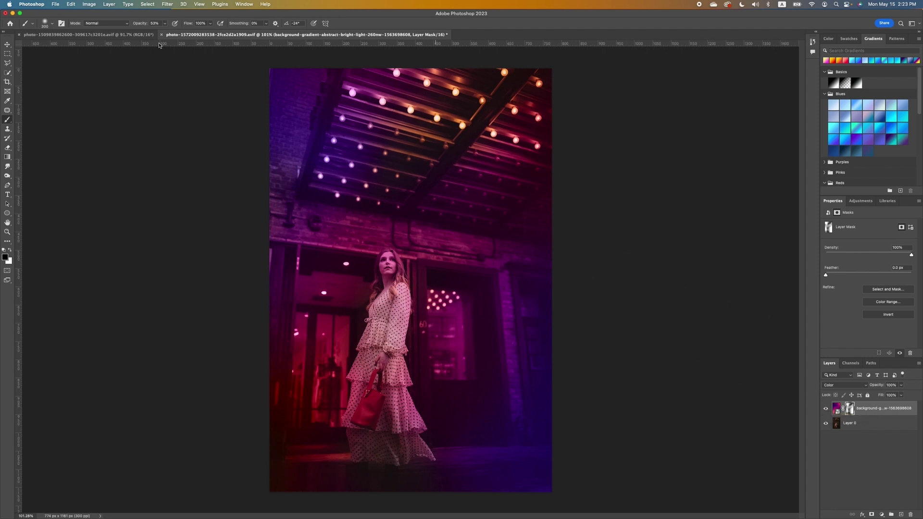
click(120, 35)
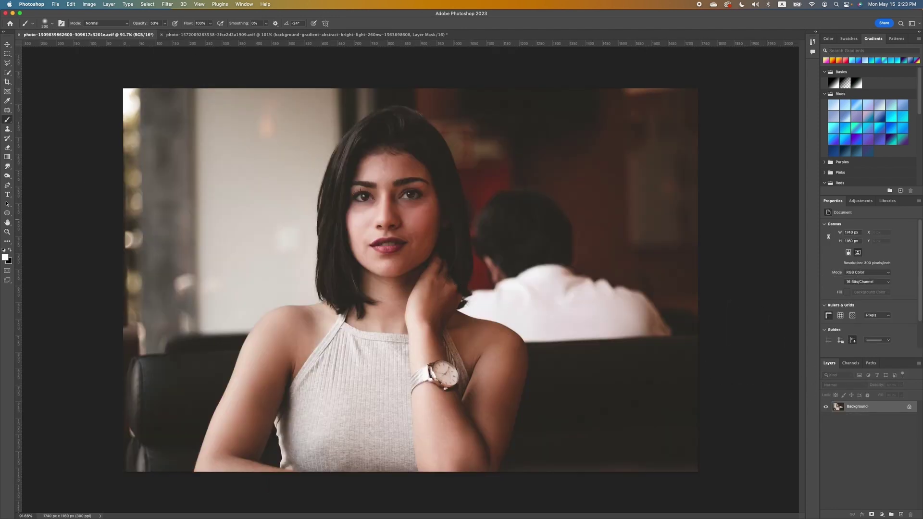
- Drag the gradient into the café photo, scale it to cover the frame, and set Color blend mode
drag(144, 222, 251, 107)
drag(689, 405, 816, 478)
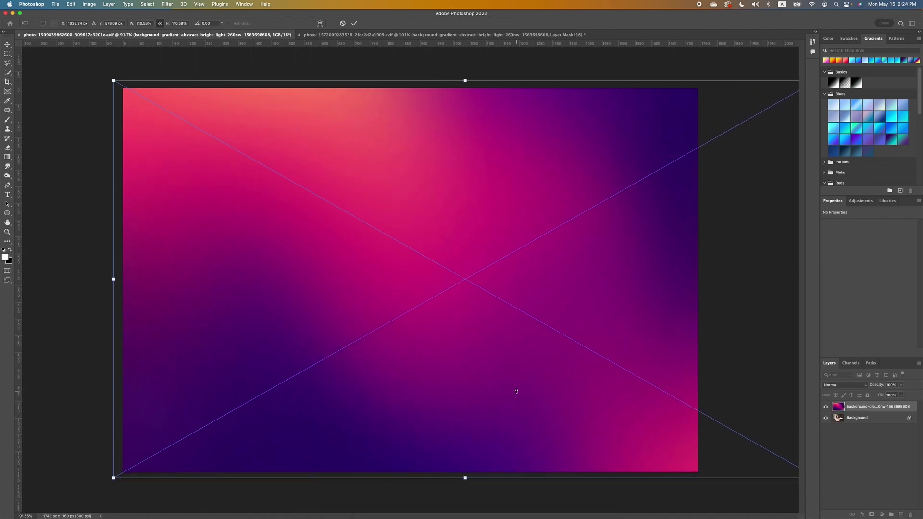
key(Return)
click(841, 385)
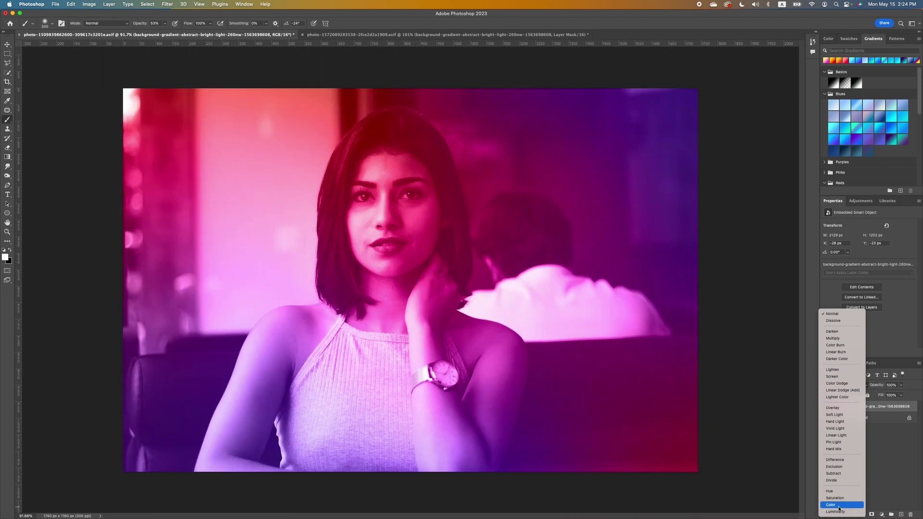
click(839, 505)
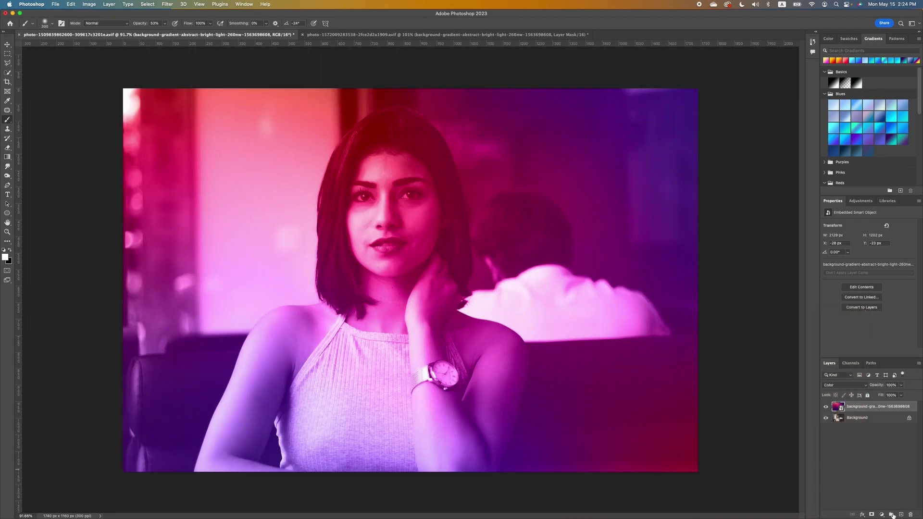
- Add a layer mask and paint black with a 500 brush over the woman's face and man's head
click(872, 515)
key(x)
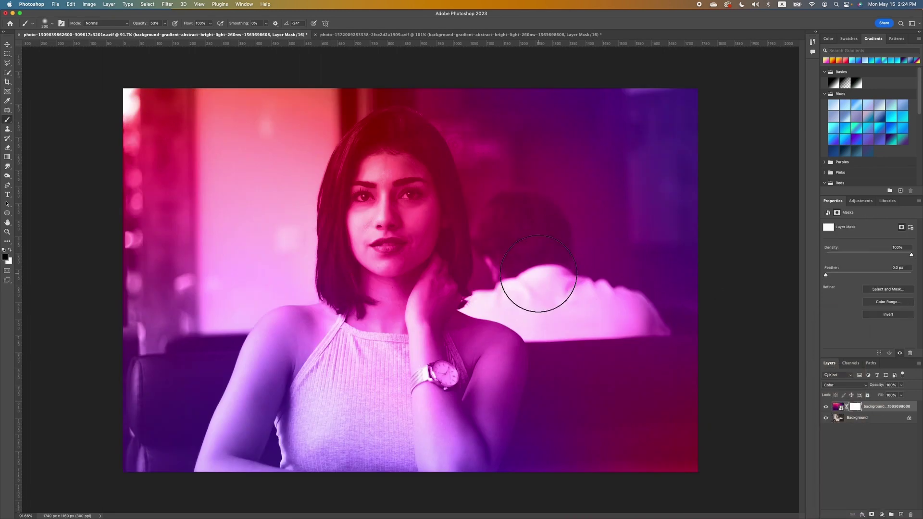
key(bracketright)
key(bracketright)
key(bracketright)
key(bracketright)
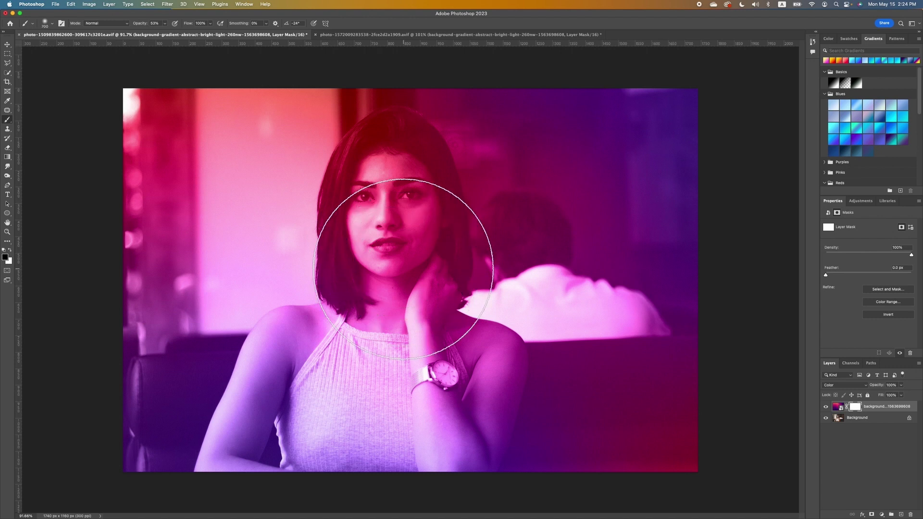
key(bracketleft)
key(bracketleft)
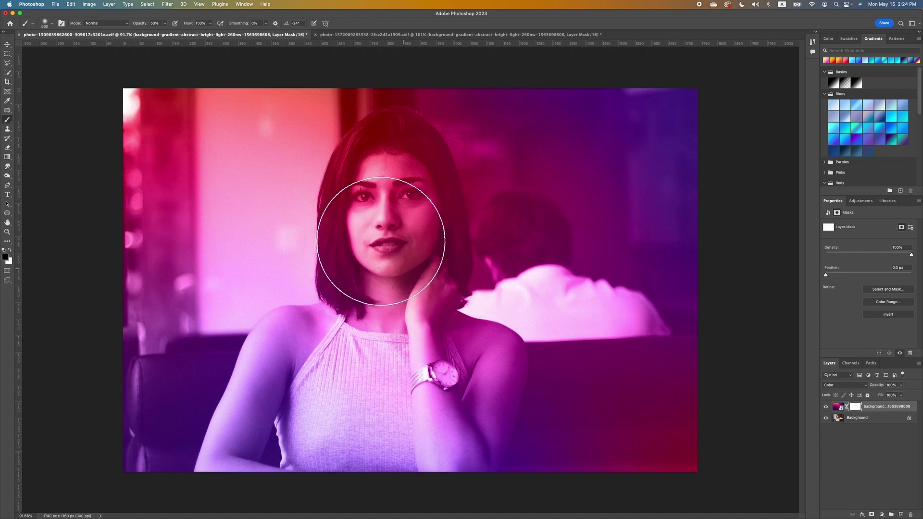
mouse_move(417, 168)
mouse_down()
mouse_move(390, 163)
mouse_move(381, 226)
mouse_move(330, 367)
mouse_up()
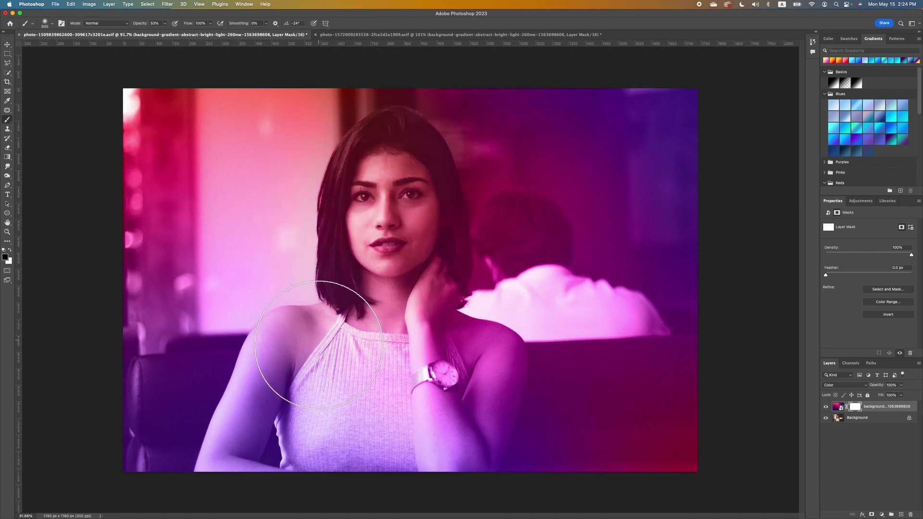
drag(494, 237, 499, 241)
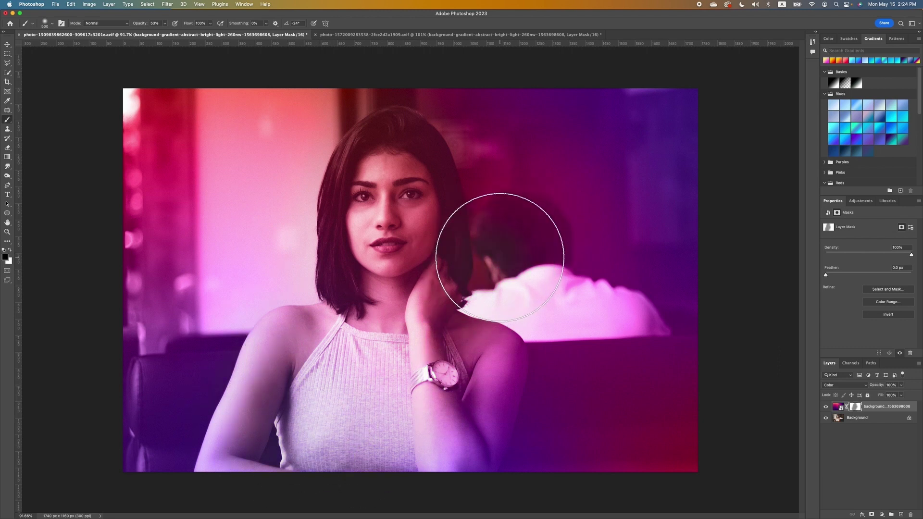
click(861, 418)
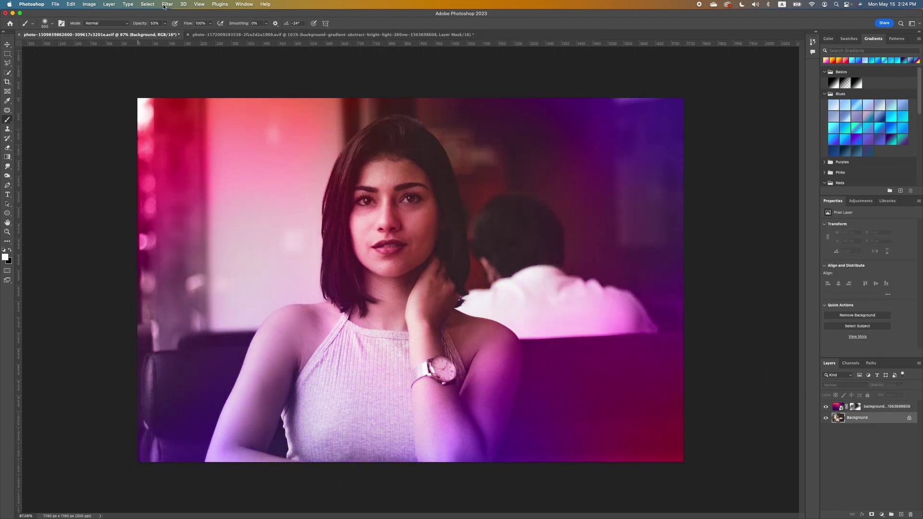
- Raise the Background layer's contrast to 45 with Image > Adjustments > Brightness/Contrast
click(108, 7)
mouse_move(87, 5)
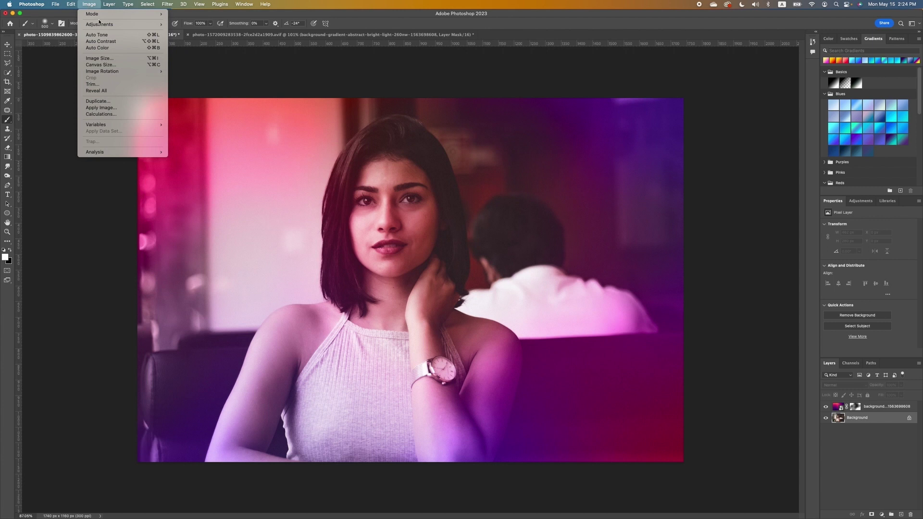
mouse_move(100, 25)
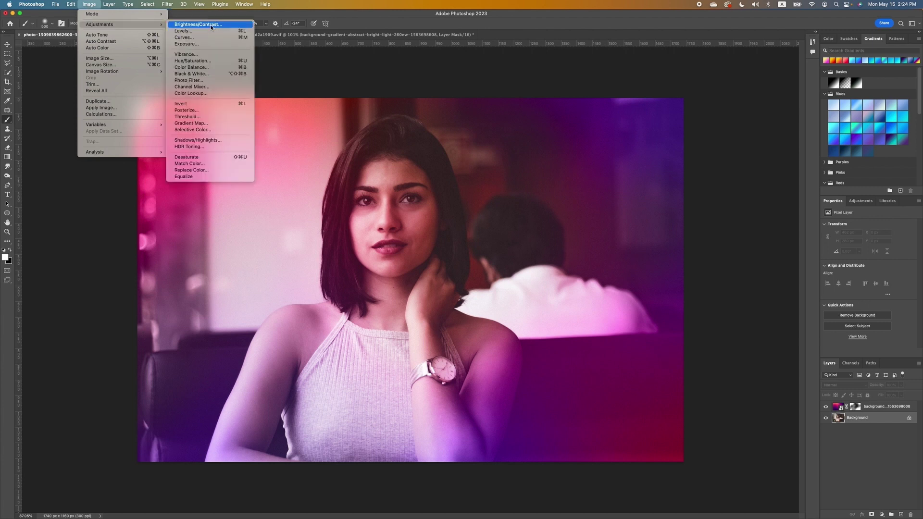
click(185, 31)
drag(661, 159, 673, 162)
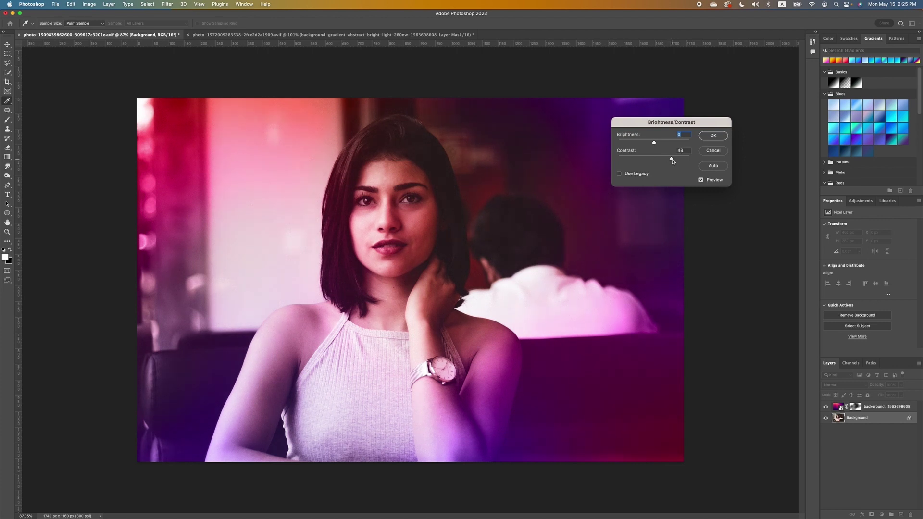
click(712, 136)
key(b)
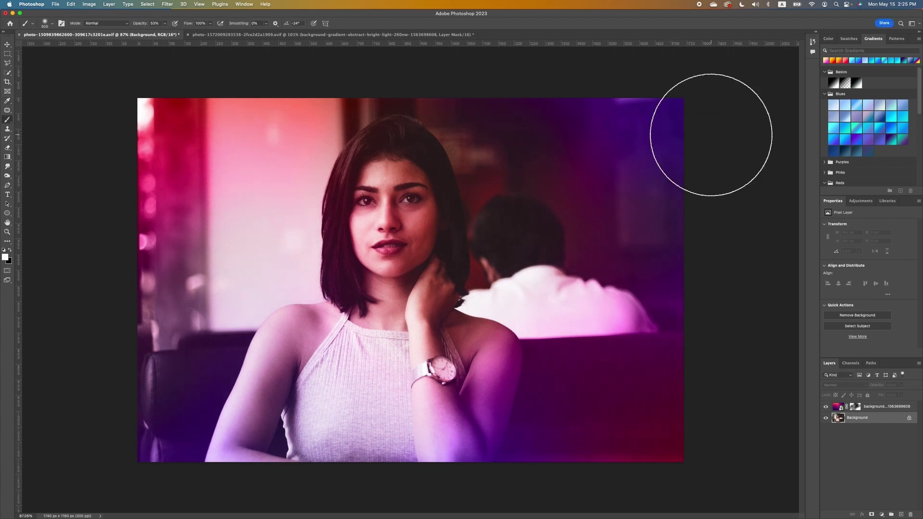